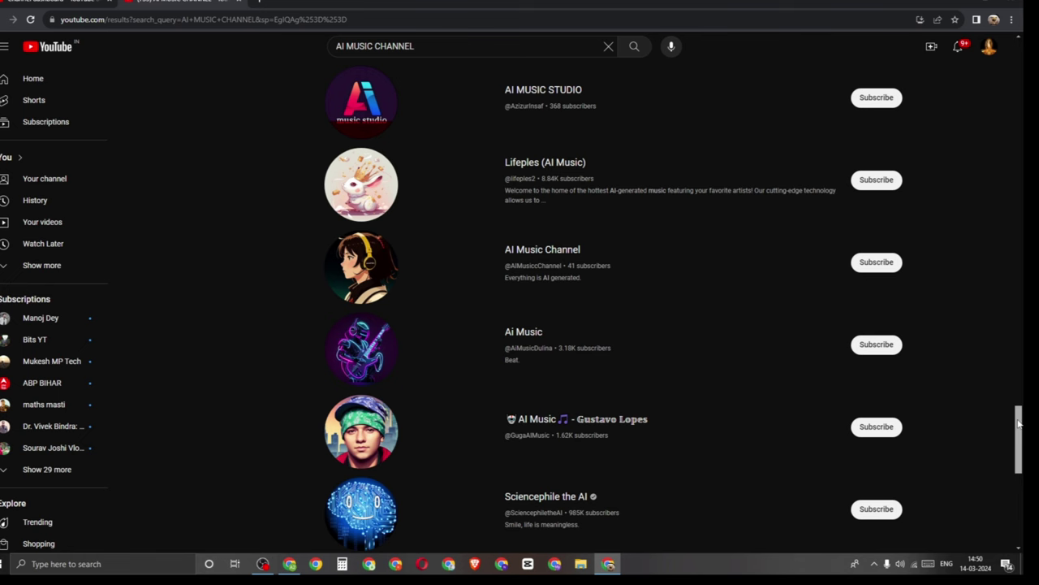
Switch to ChatGPT and request more channel names with the prompt "GIVE ME SOME NAME BY ADDING MENTAL NAME".
left_click_drag(1019, 423, 1019, 487)
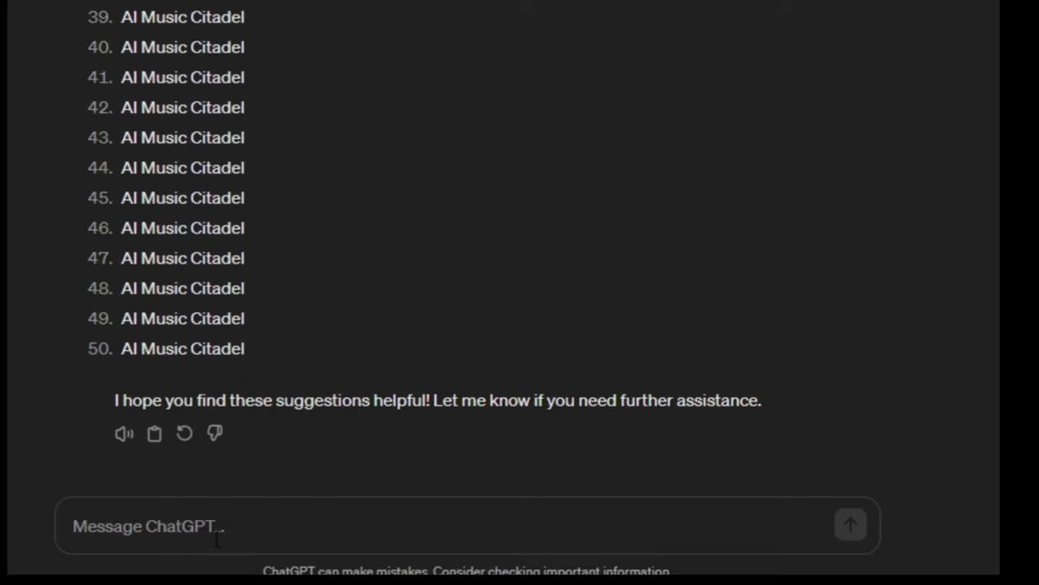
type("GIVE ME SOME NAME BY ADDING MENTAL NAME")
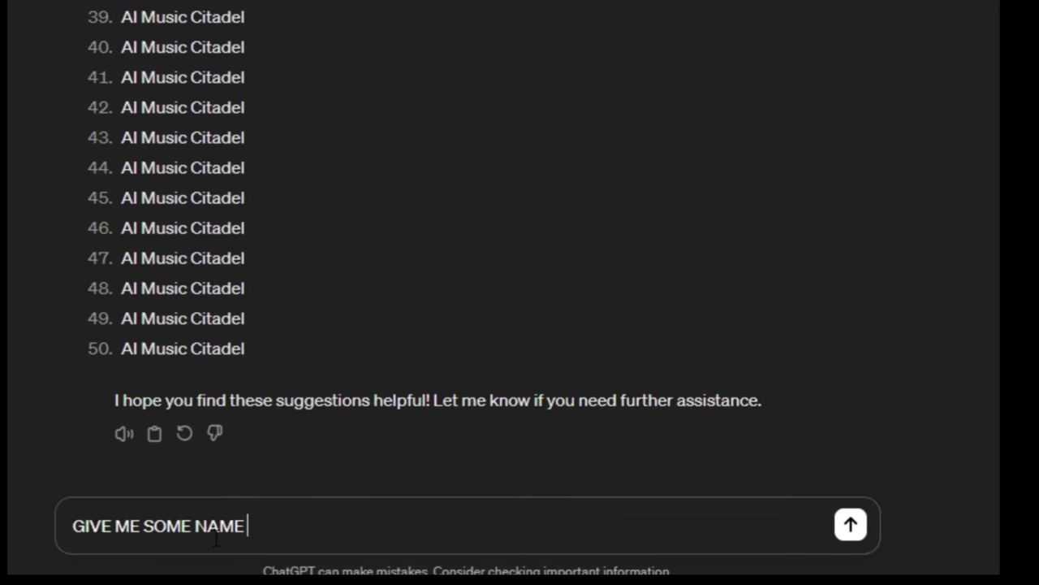
left_click(849, 526)
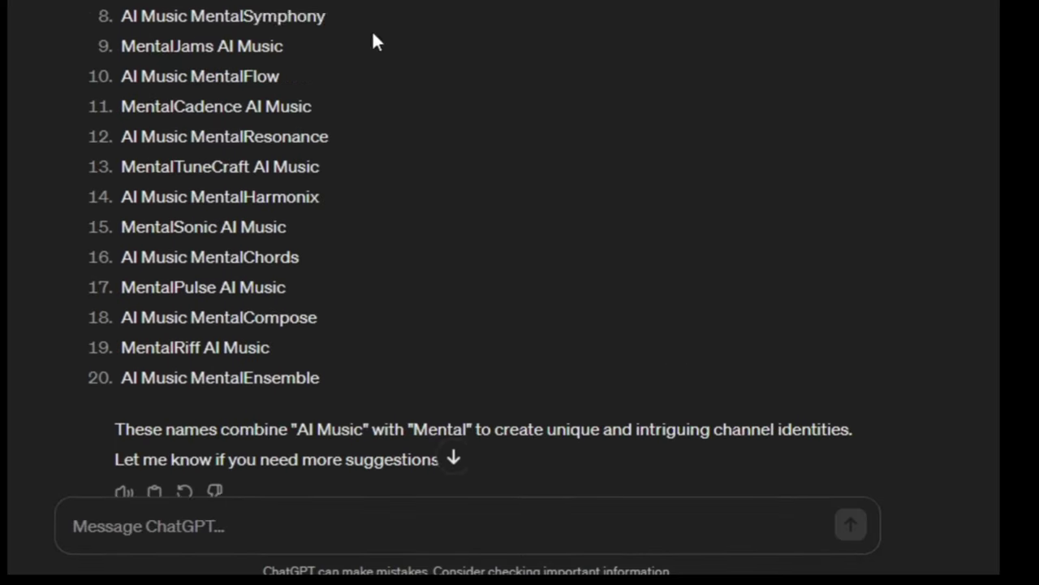
scroll(928, 294, "down", 2)
scroll(928, 294, "up", 3)
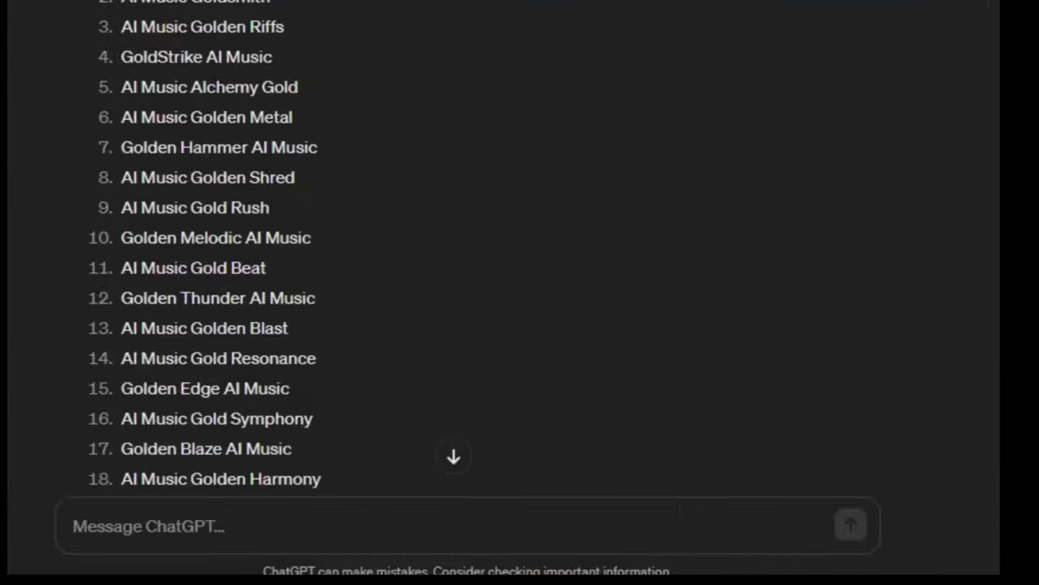
Review the gold-themed channel name suggestions, highlighting candidates such as "AI Music Golden Metal".
left_click_drag(327, 270, 390, 269)
left_click_drag(328, 300, 383, 300)
scroll(357, 300, "down", 3)
left_click_drag(328, 203, 413, 204)
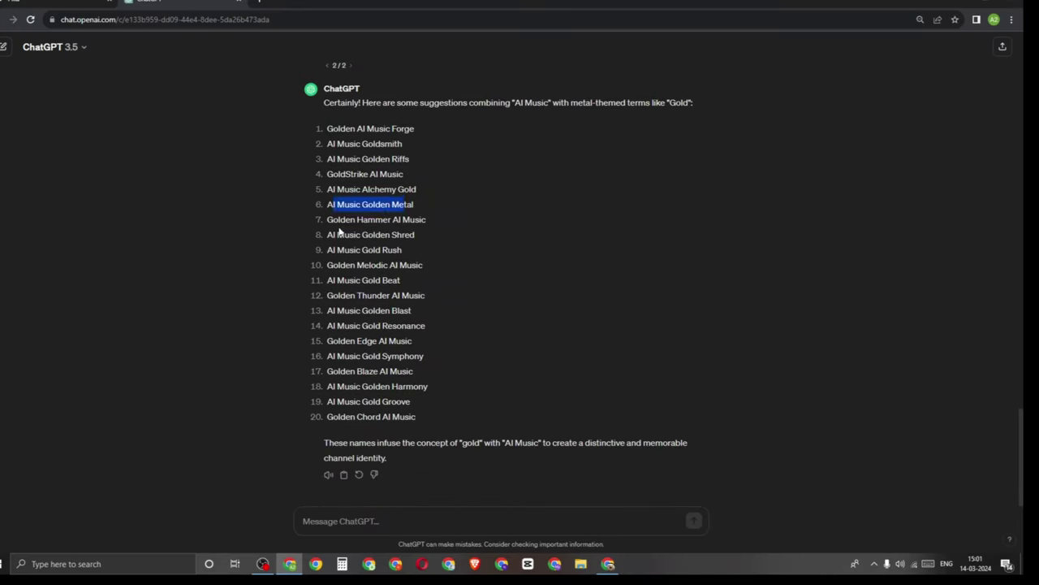
left_click(325, 247)
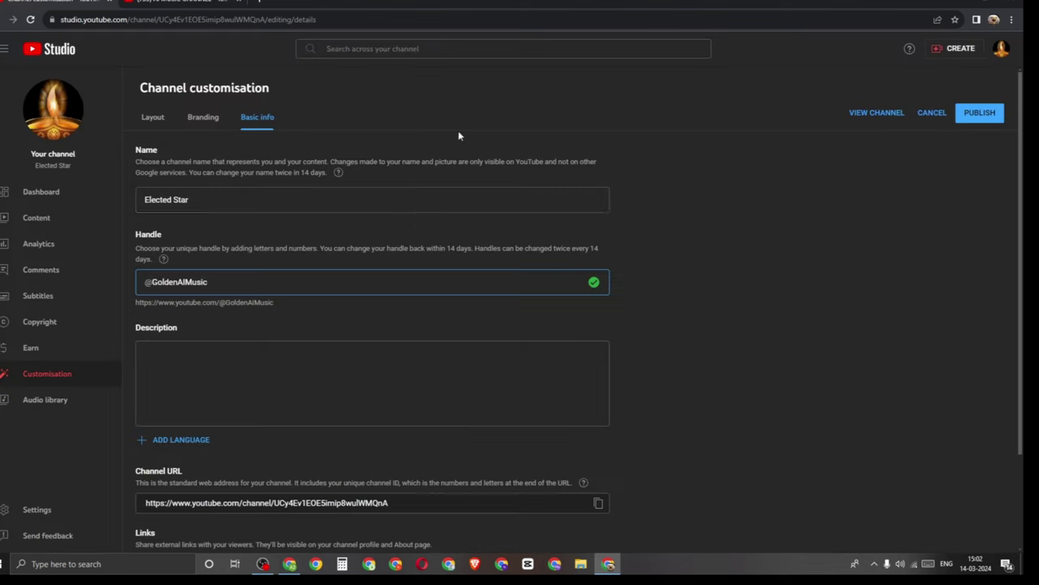
scroll(675, 203, "down", 1)
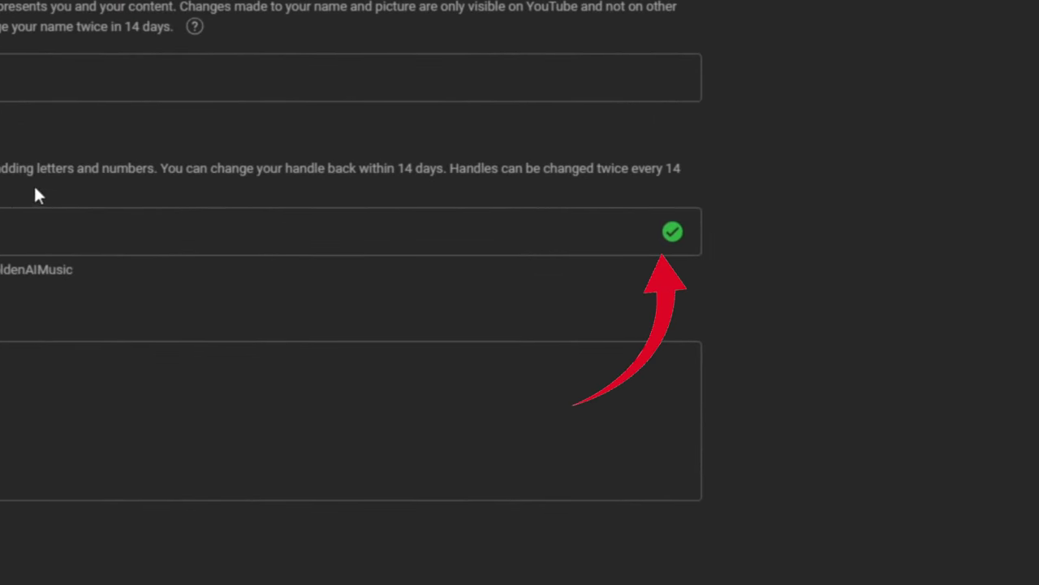
mouse_move(671, 245)
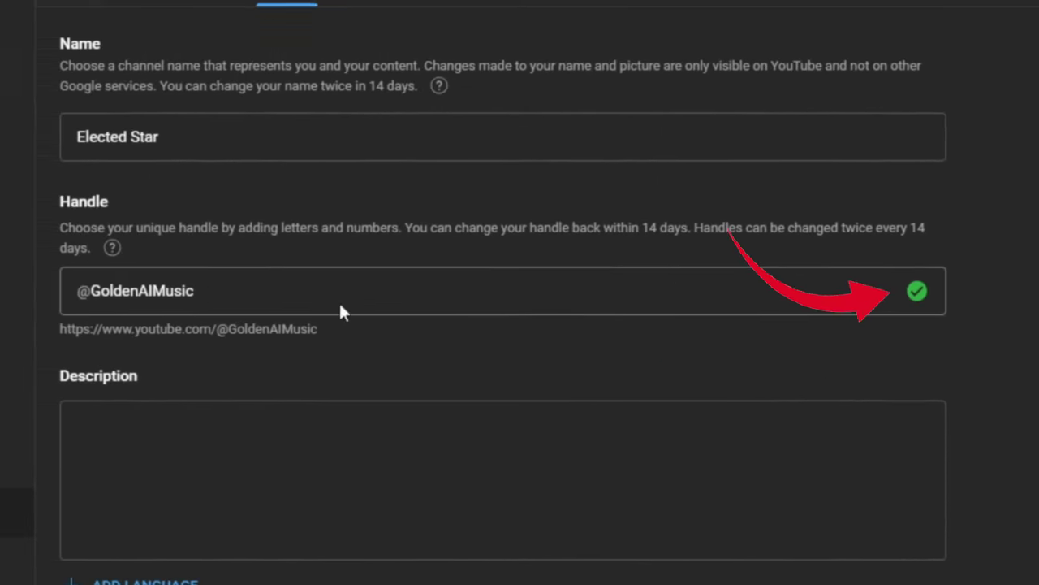
left_click(219, 279)
key("shift+Left")
key("shift+Left")
key("shift+Left")
key("shift+Left")
key("shift+Left")
key("shift+Left")
key("shift+Left")
key("shift+Left")
key("shift+Left")
key("shift+Left")
key("shift+Left")
key("shift+Left")
key("shift+Left")
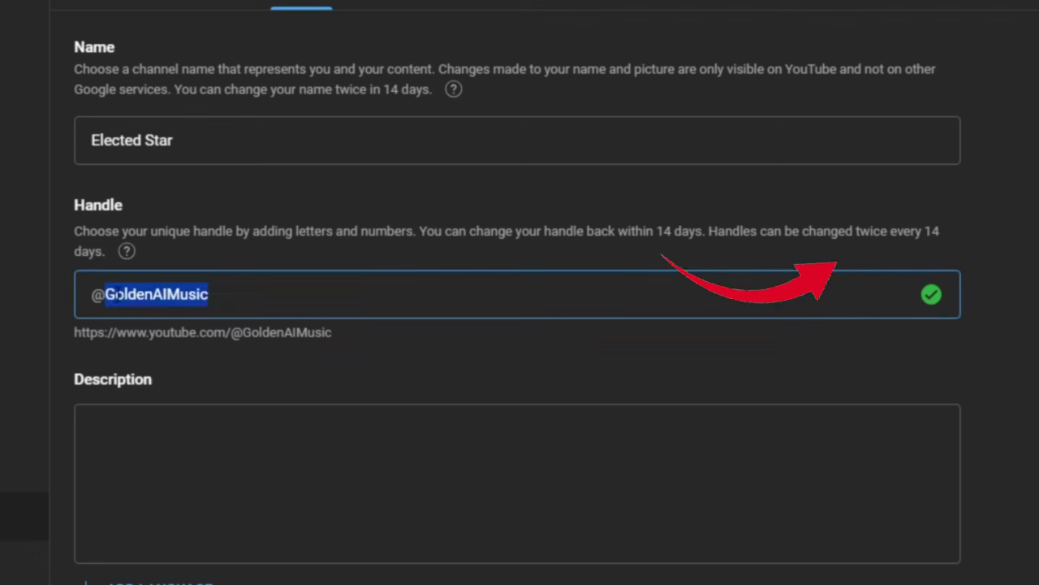
right_click(122, 295)
left_click(187, 359)
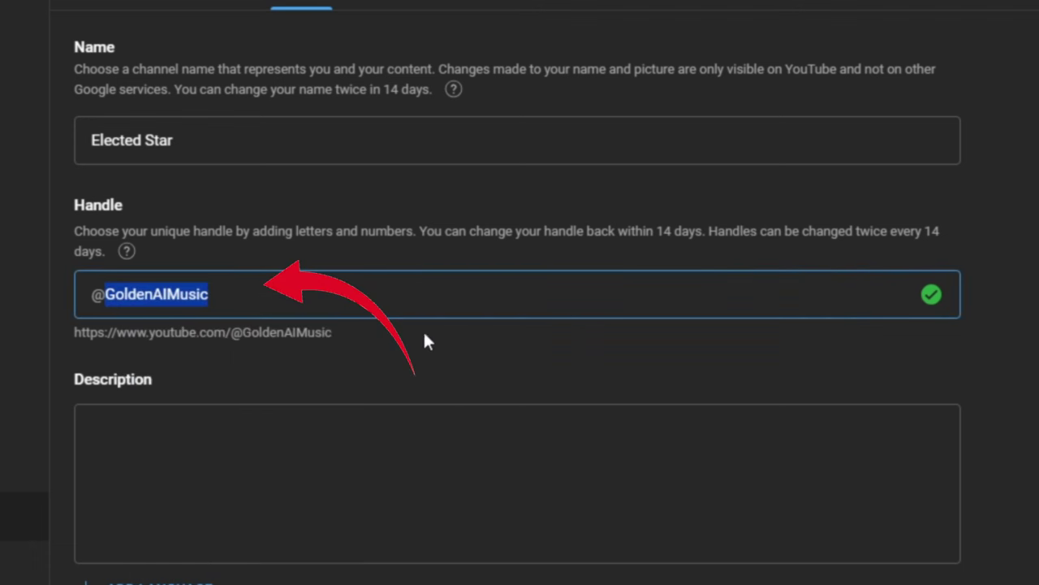
left_click(434, 303)
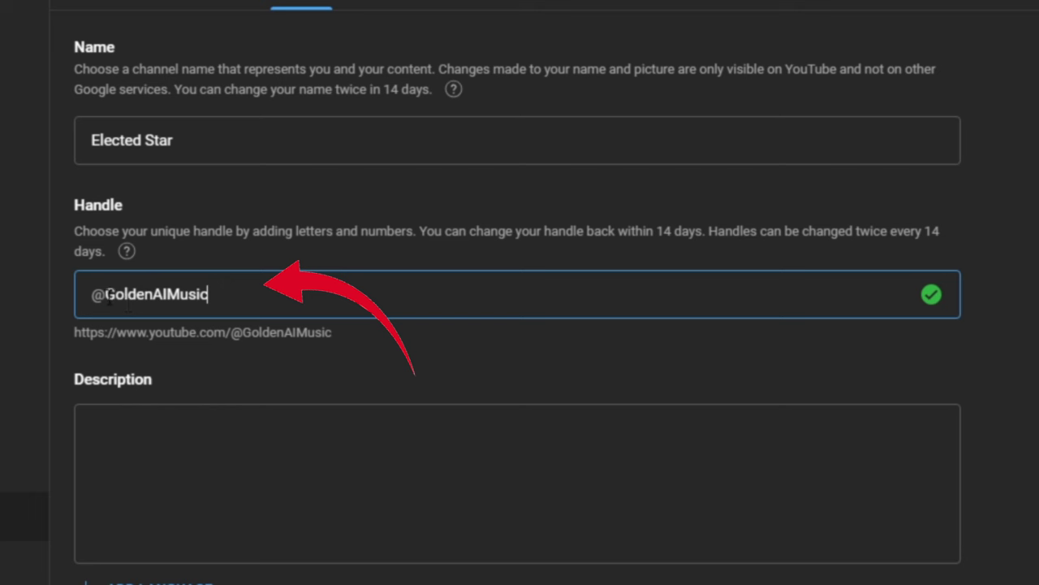
double_click(108, 297)
left_click(850, 423)
Replace the channel name "Elected Star" with the copied handle text.
scroll(520, 325, "up", 1)
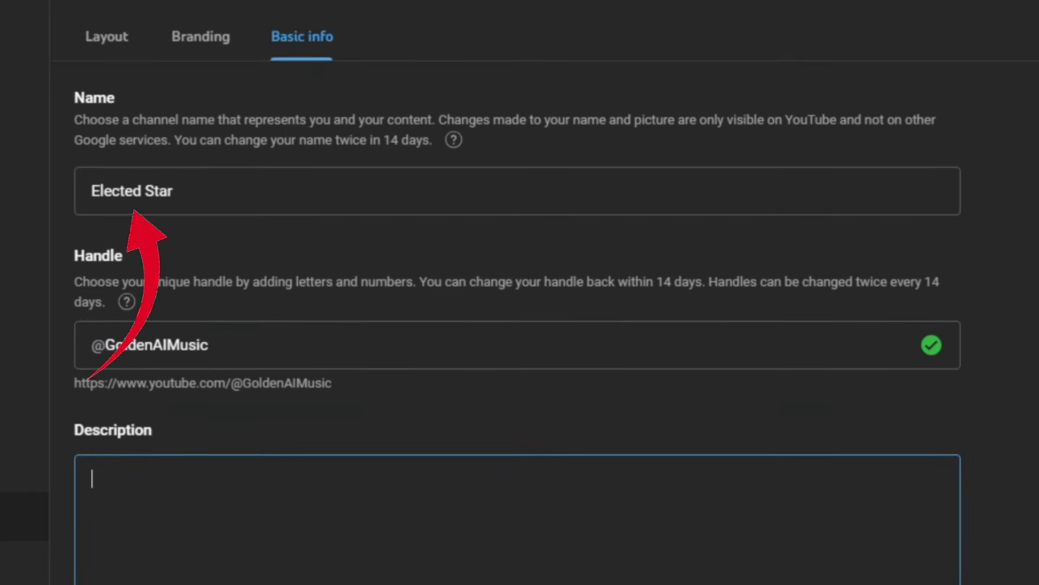
left_click(207, 193)
left_click_drag(207, 193, 83, 189)
right_click(99, 193)
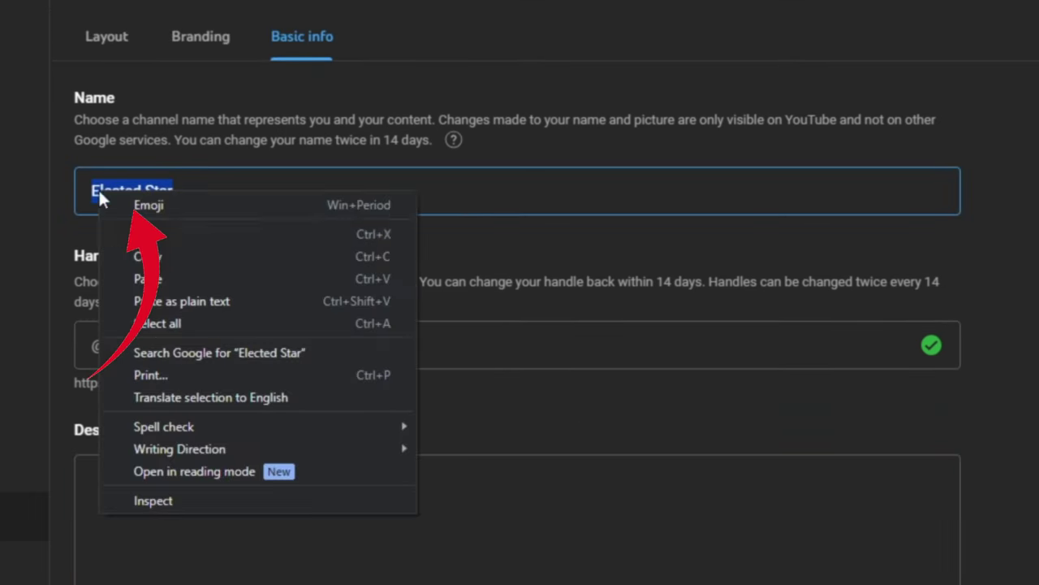
left_click(154, 279)
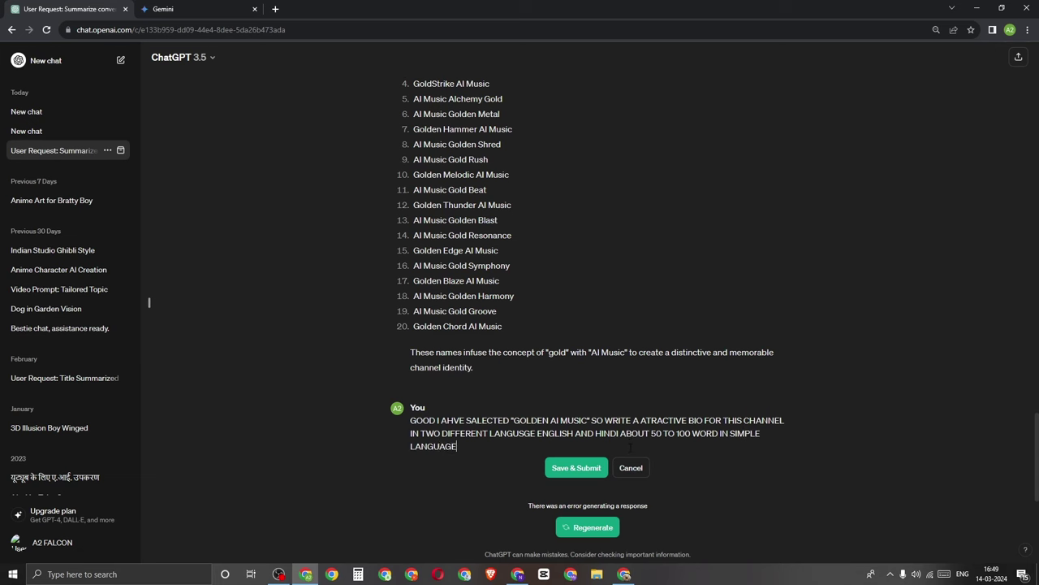
In ChatGPT, submit the edited prompt for a 50 to 100 word English and Hindi "Golden AI Music" bio and copy the generated text.
key("Return")
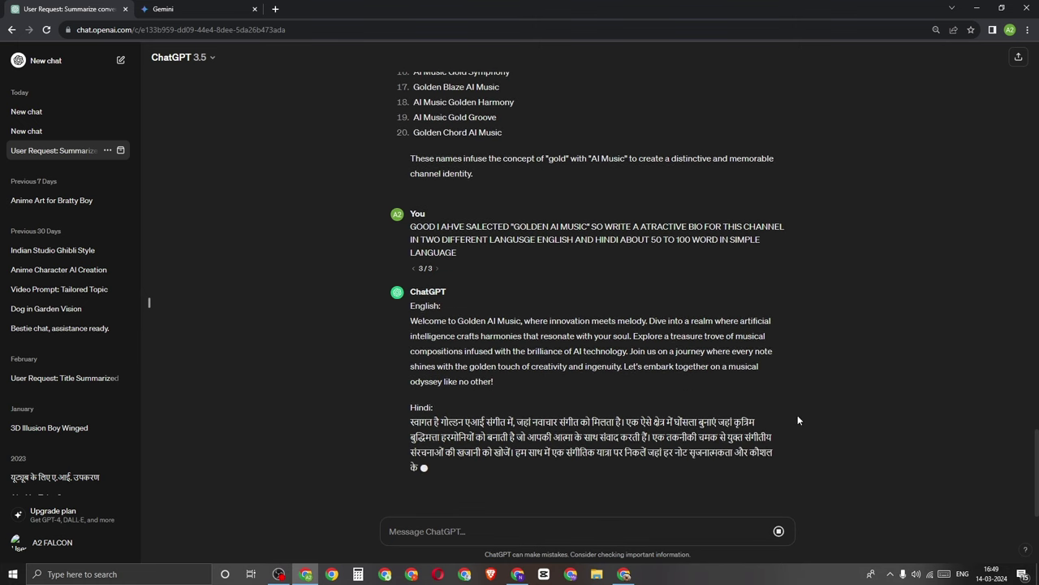
left_click(446, 485)
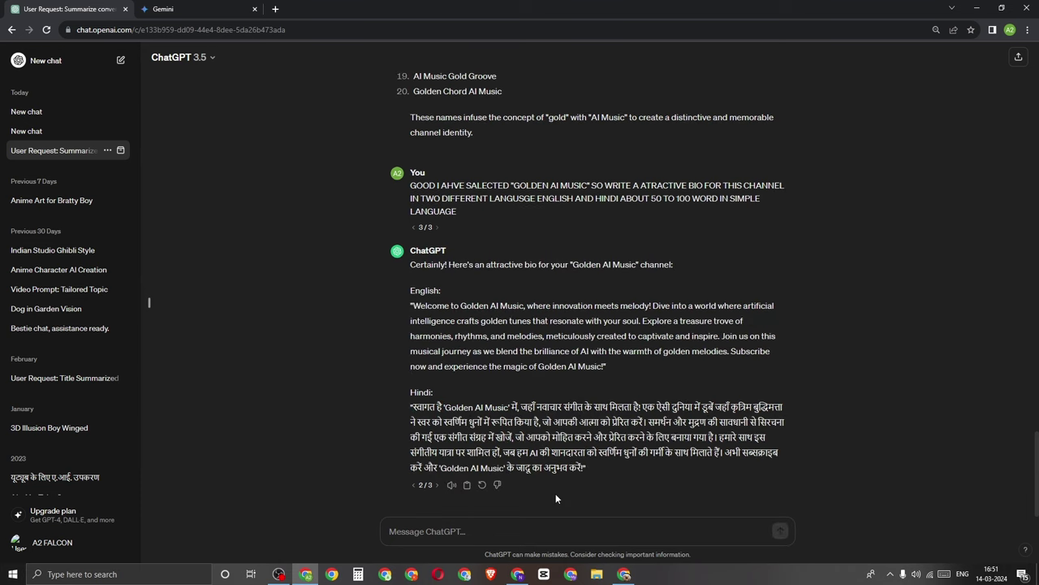
left_click_drag(149, 302, 607, 475)
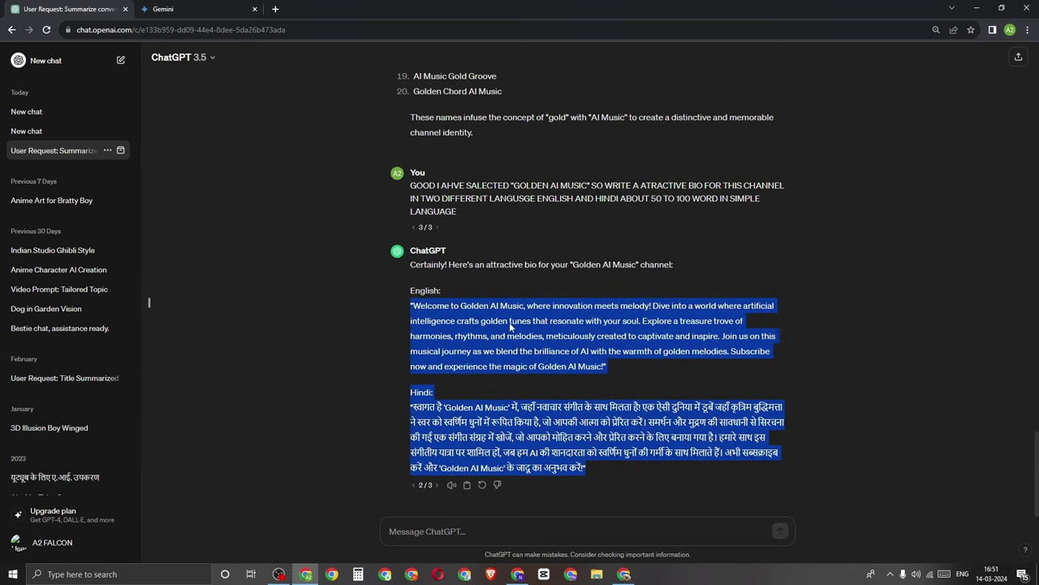
right_click(513, 328)
left_click(535, 354)
Switch to YouTube Studio and paste the copied English and Hindi bio into the channel description.
left_click(624, 574)
left_click(405, 279)
right_click(242, 262)
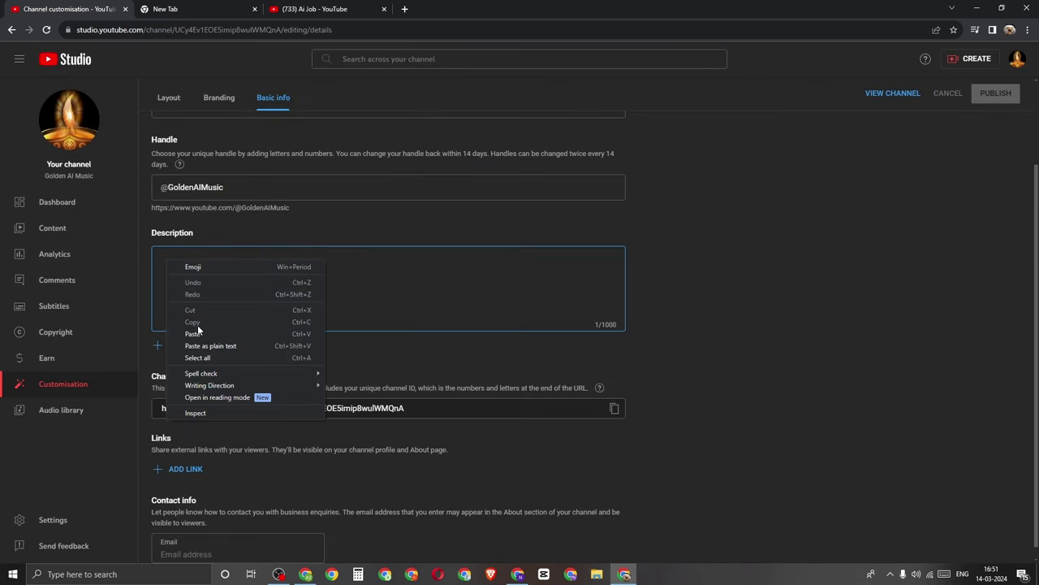
left_click(261, 335)
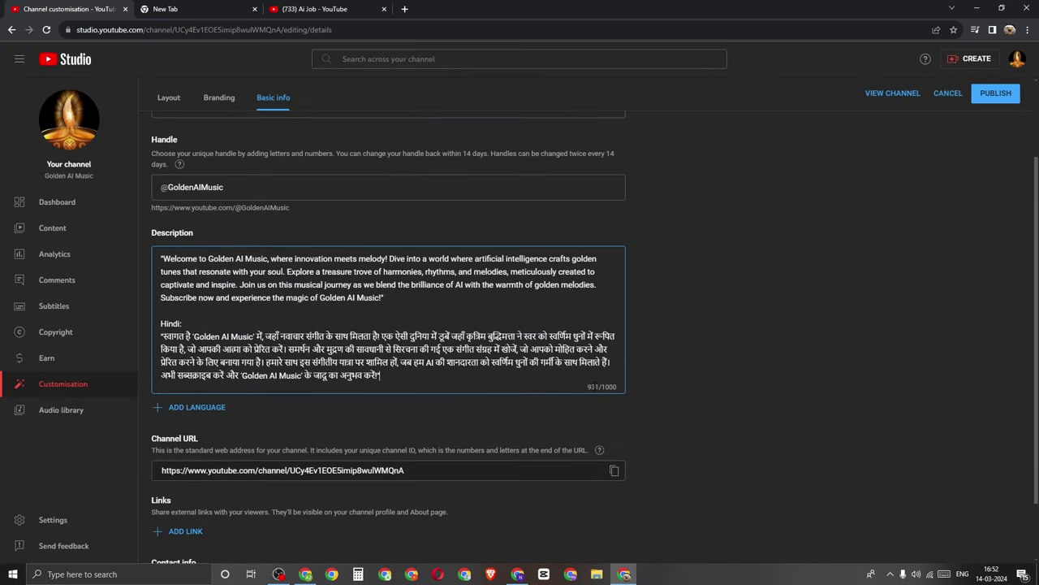
left_click(443, 409)
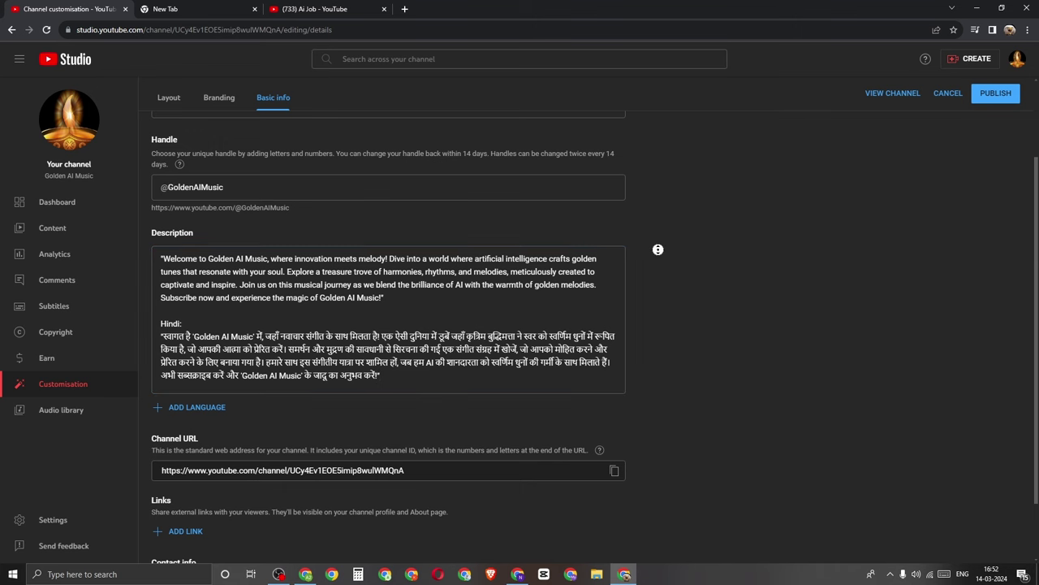
Go to the contact email field, leave it empty and publish the channel's basic info changes.
scroll(668, 312, "down", 1)
left_click(191, 535)
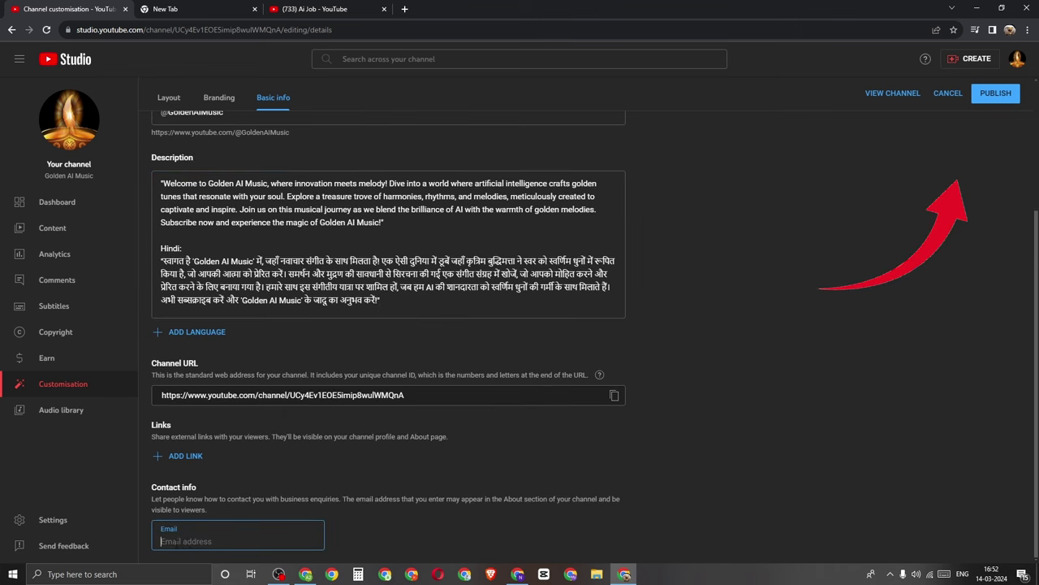
scroll(696, 473, "up", 3)
left_click(999, 127)
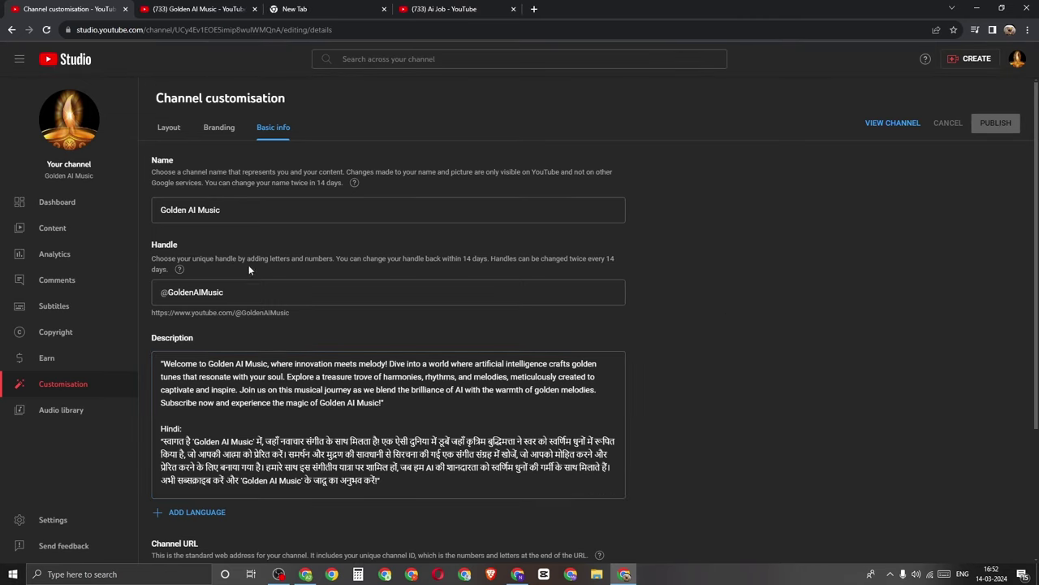
Open the channel's branding settings for the profile picture, banner image and video watermark.
left_click(217, 129)
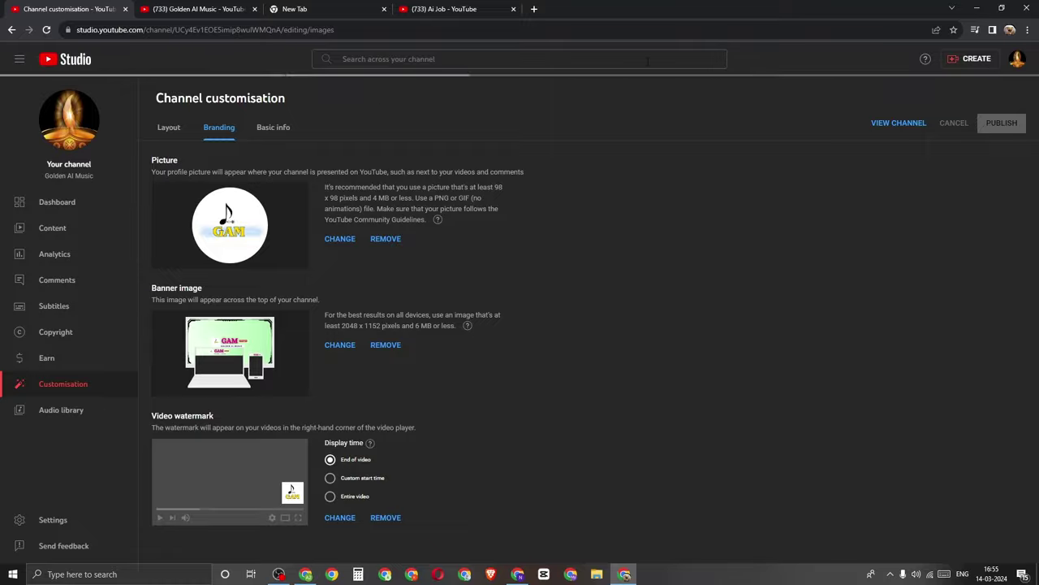
left_click(69, 120)
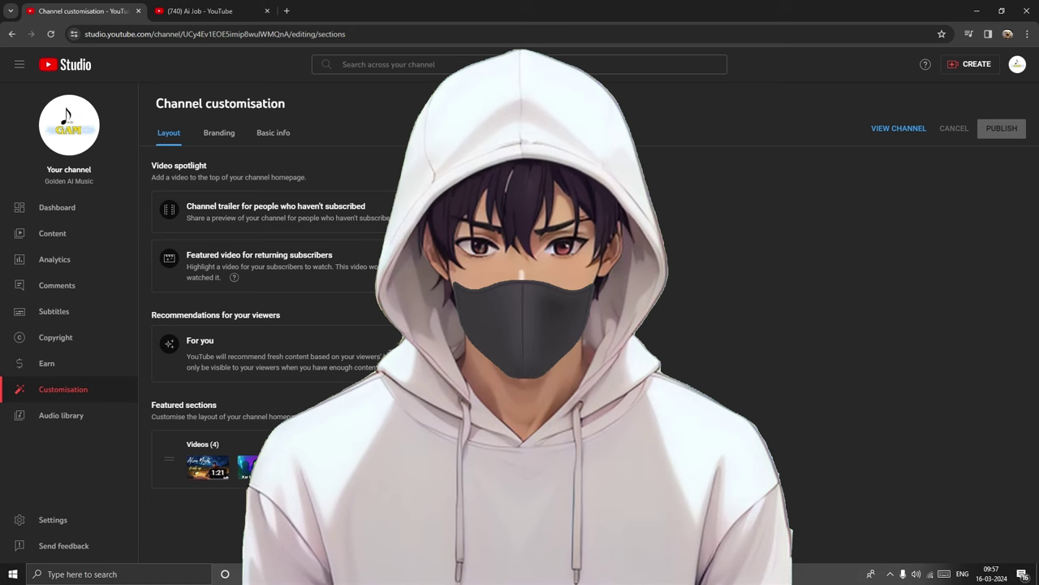
Set "Tune chhod diya (slowed +reverb)#goldenaimusic" as the channel trailer and "New AI music/ ai music jalwa song #music" as the featured video for returning subscribers.
left_click(605, 212)
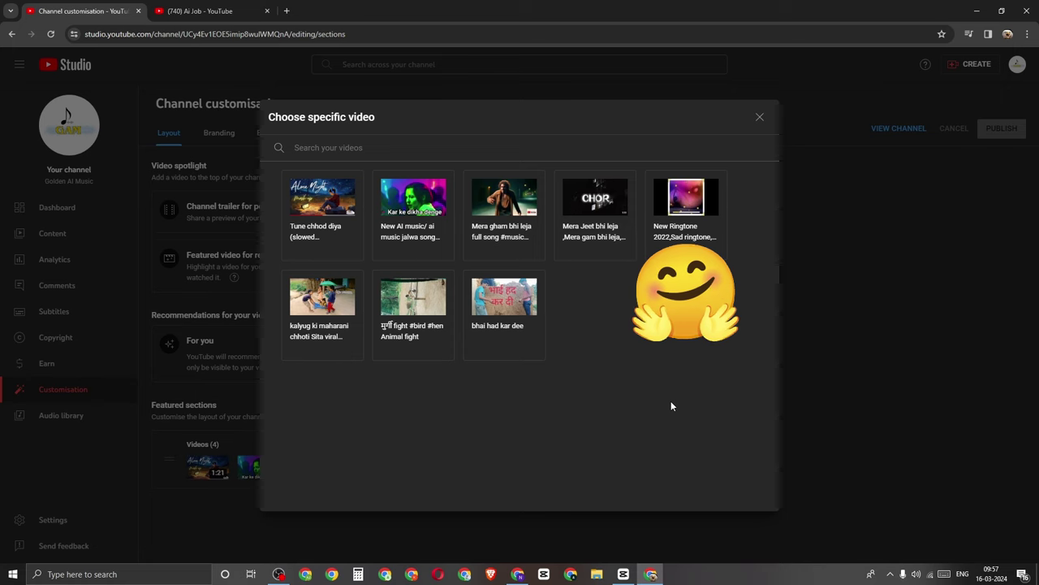
left_click(333, 211)
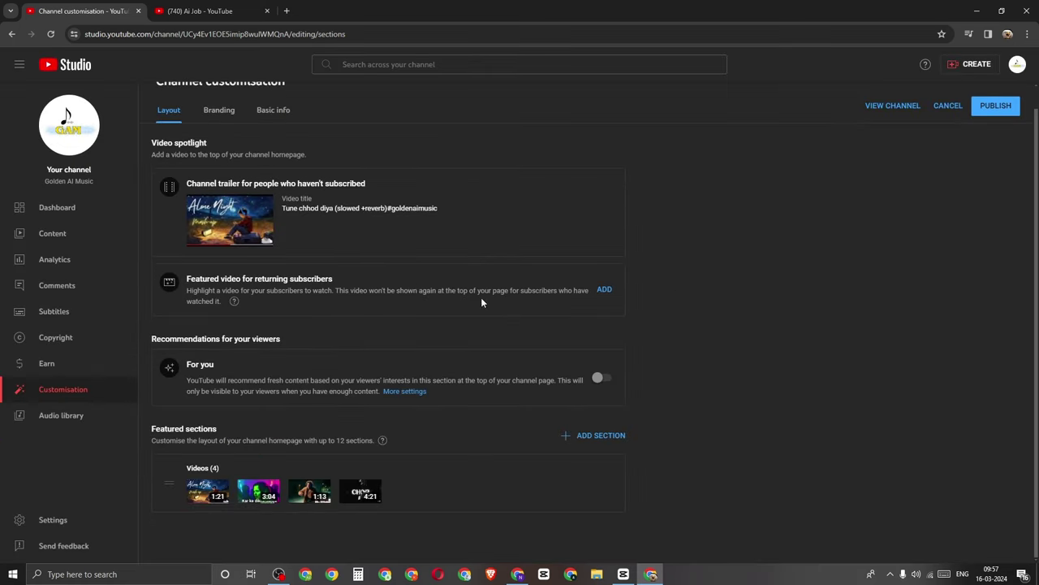
left_click(604, 291)
left_click(422, 231)
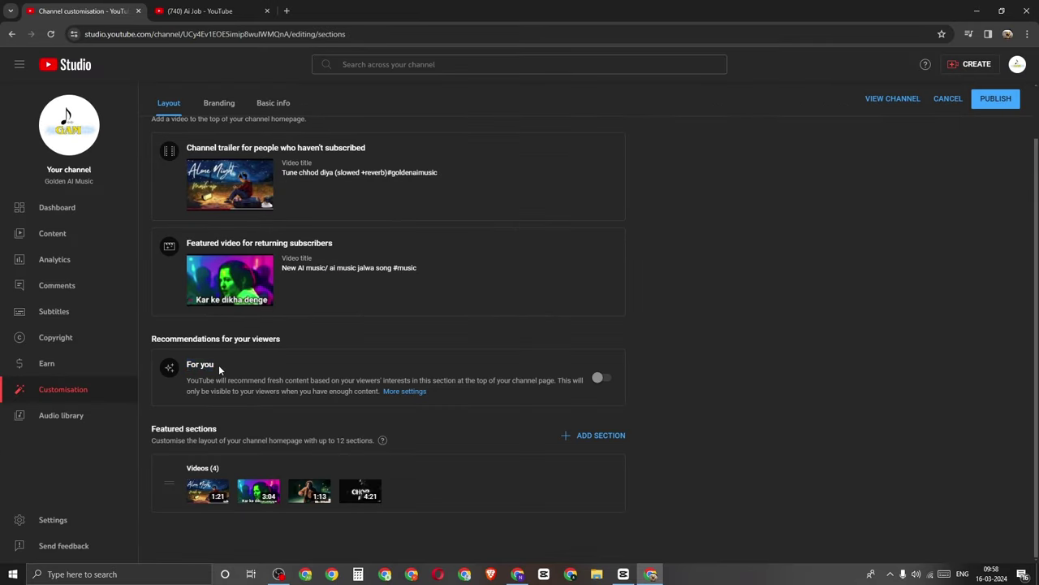
Turn on the For you recommendations and look at the For you section on the Ai Job channel's homepage as an example.
left_click(598, 379)
left_click(197, 12)
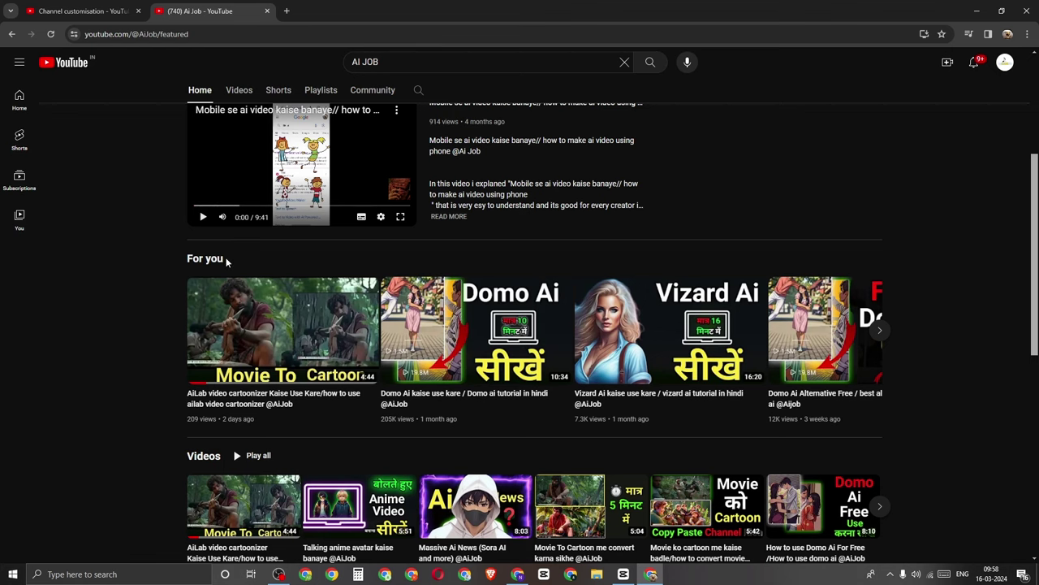
scroll(966, 332, "up", 3)
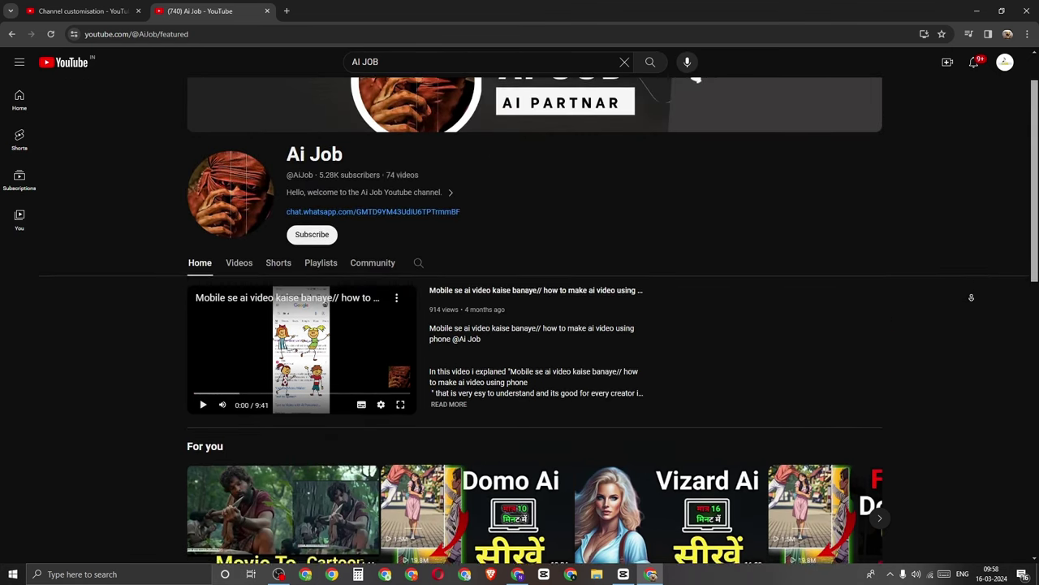
scroll(974, 304, "down", 3)
left_click_drag(233, 220, 187, 220)
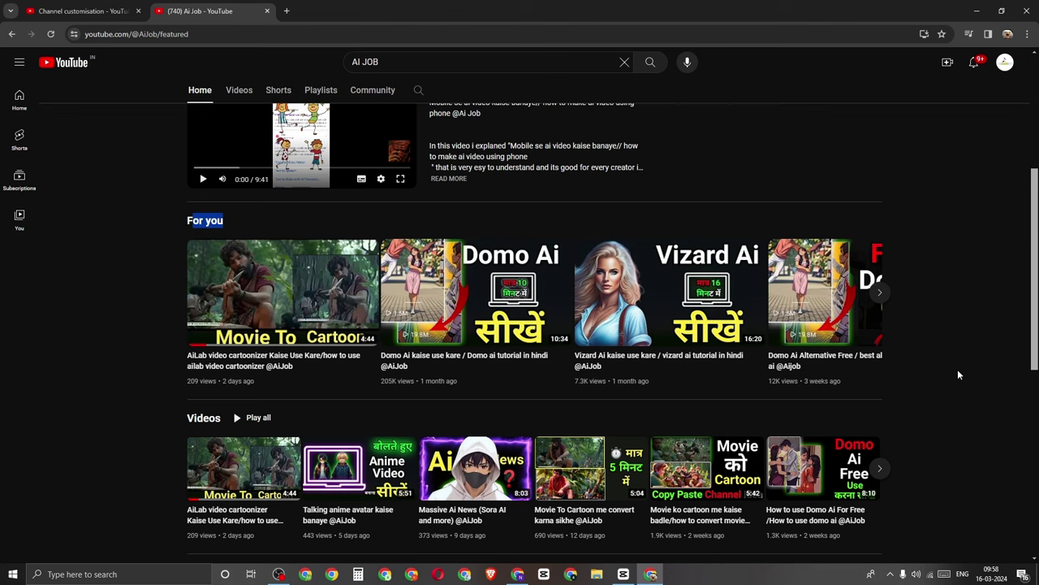
left_click(81, 11)
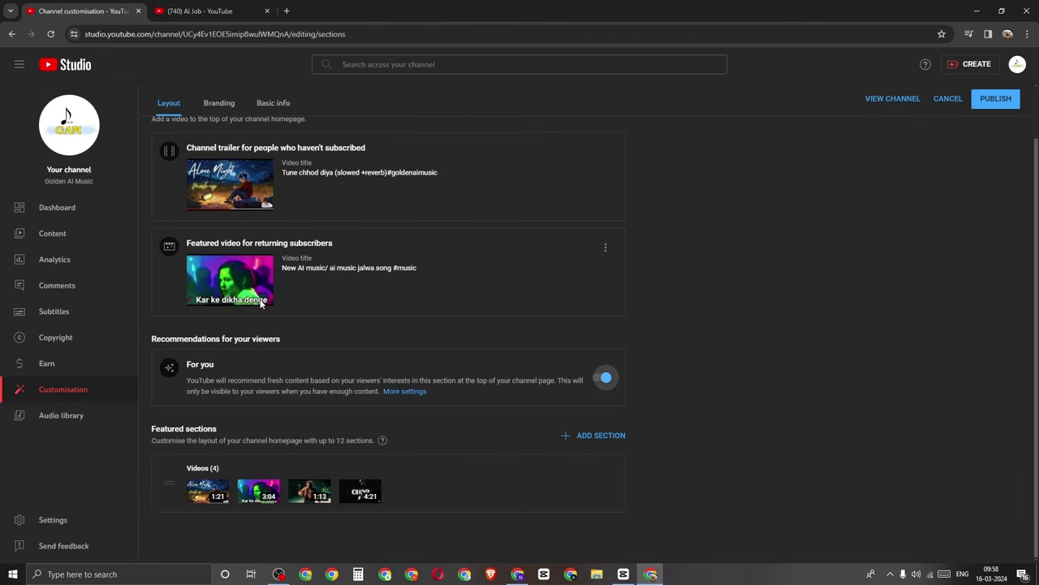
Add a Popular videos section to the channel homepage and publish the layout changes.
left_click(588, 446)
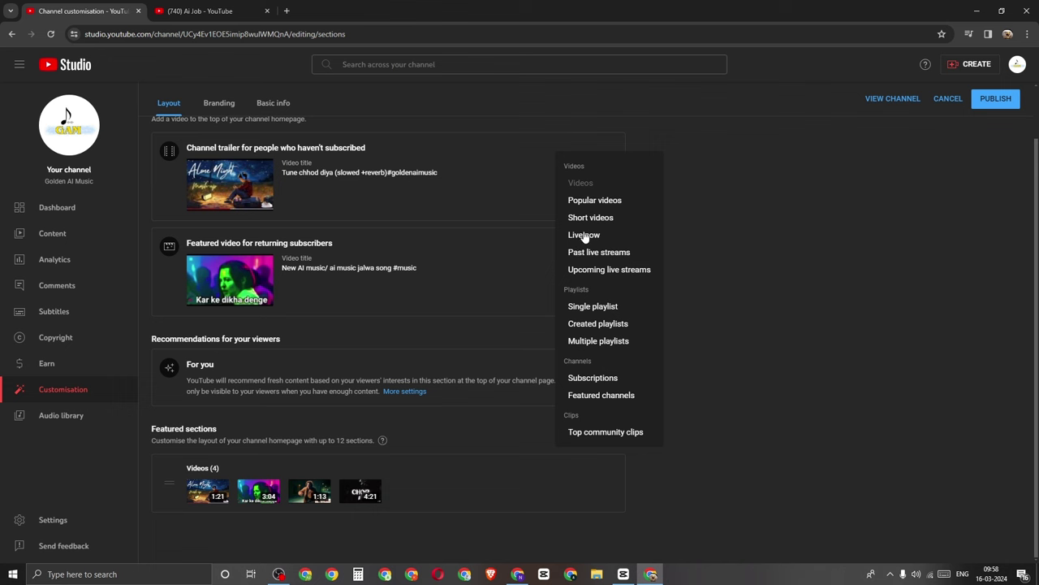
left_click(593, 201)
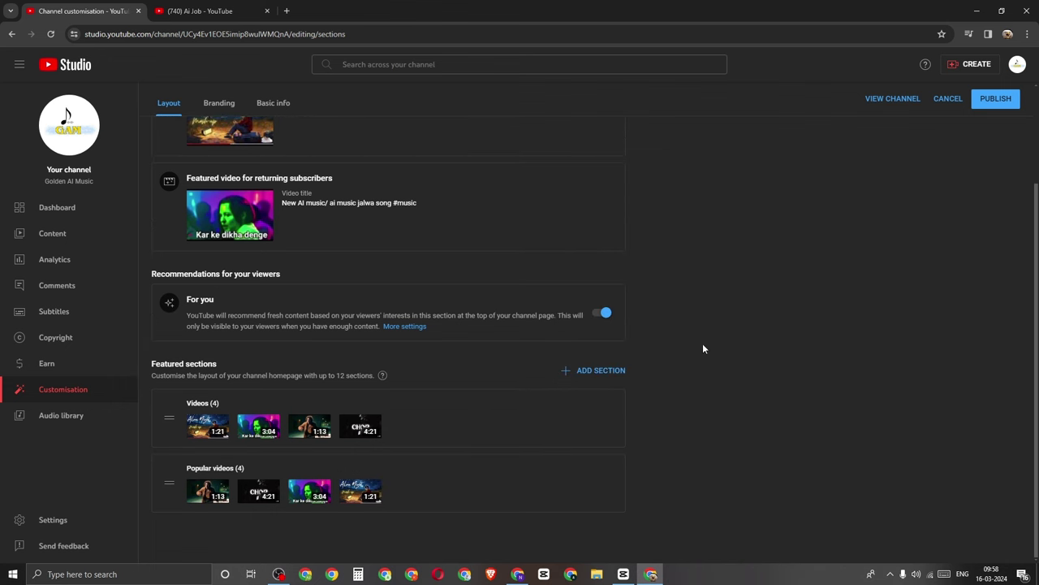
scroll(859, 432, "up", 3)
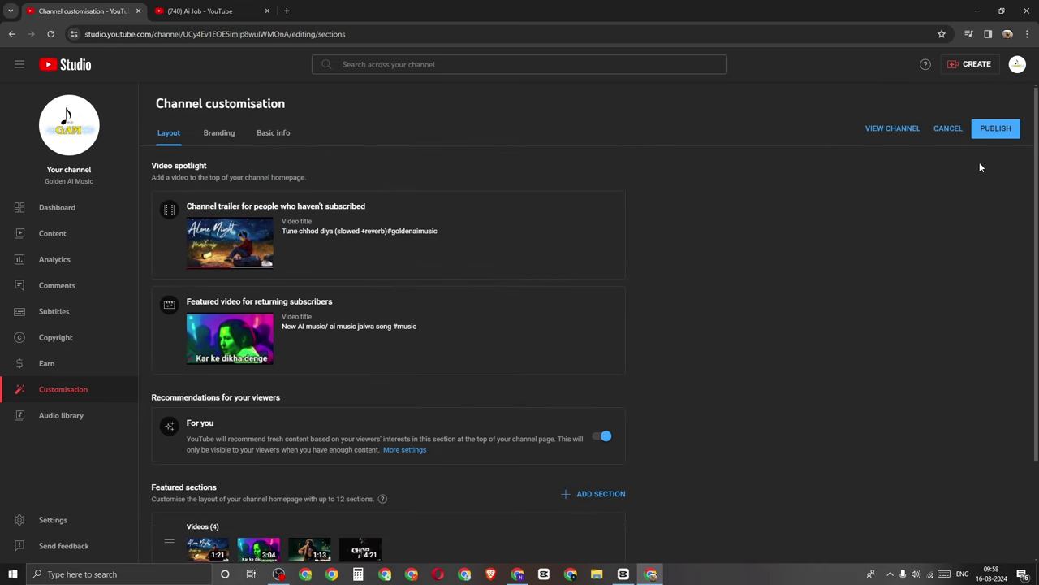
left_click(992, 131)
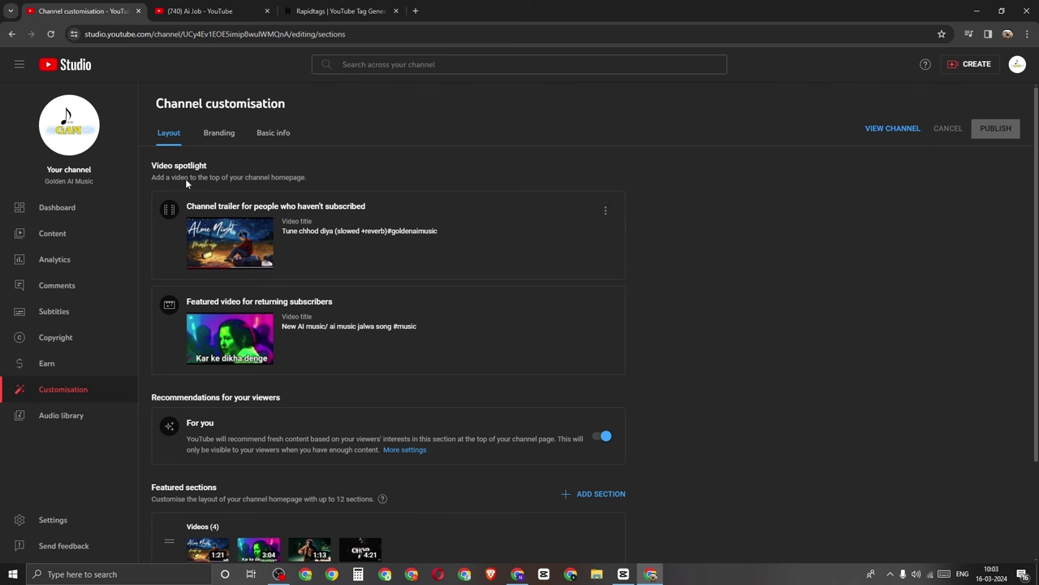
Check the published layout on the Golden AI Music channel's public homepage, then return to the Featured sections in the layout settings.
left_click(71, 122)
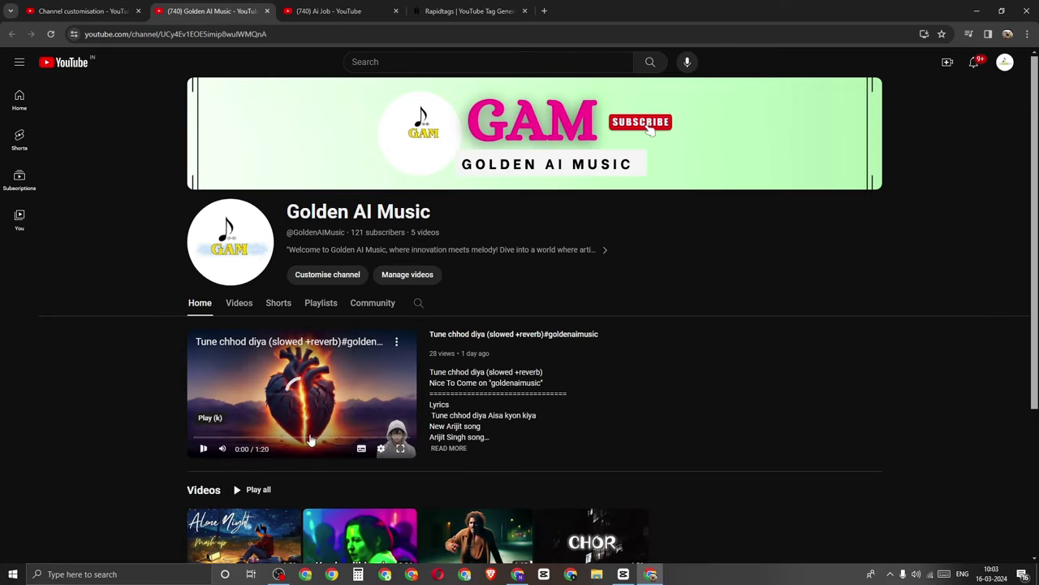
scroll(1036, 162, "down", 3)
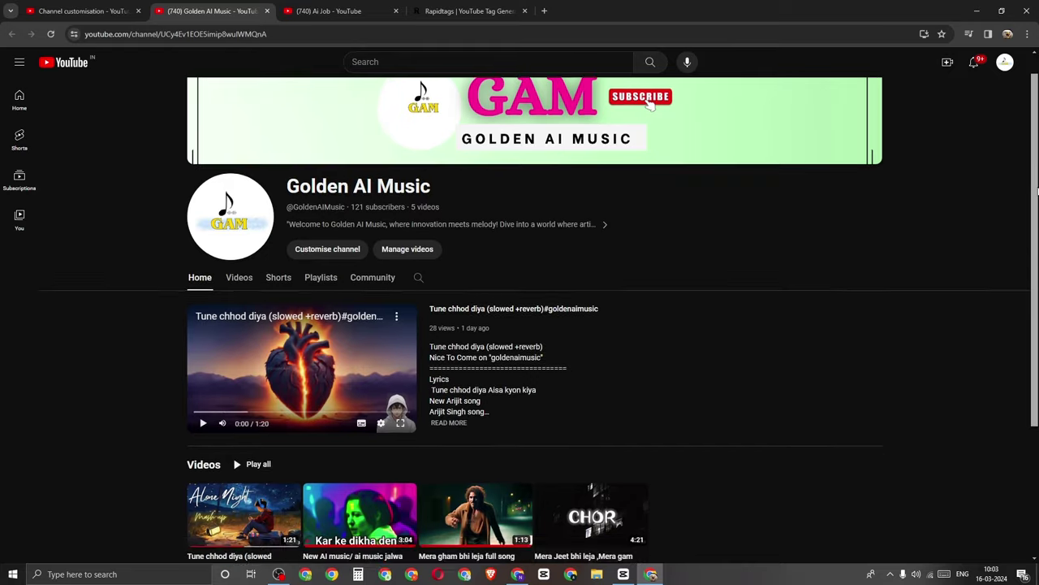
scroll(1036, 162, "up", 3)
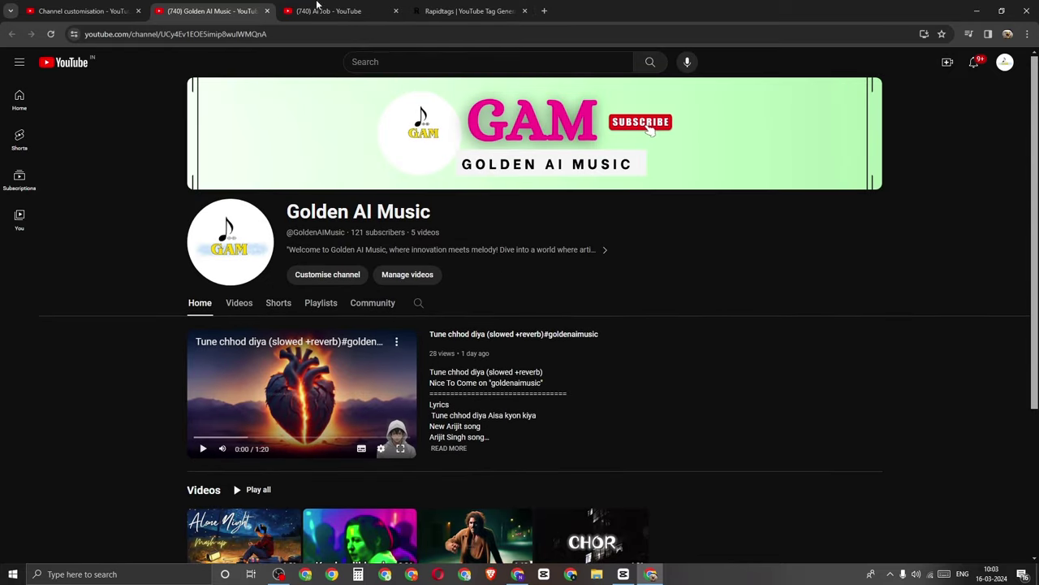
left_click(85, 11)
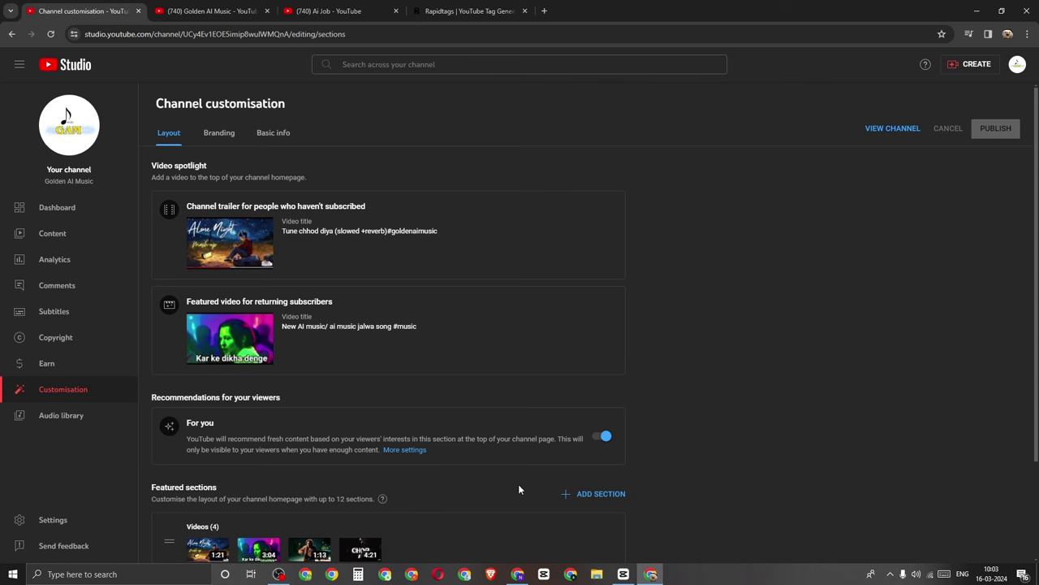
left_click_drag(1037, 213, 1031, 308)
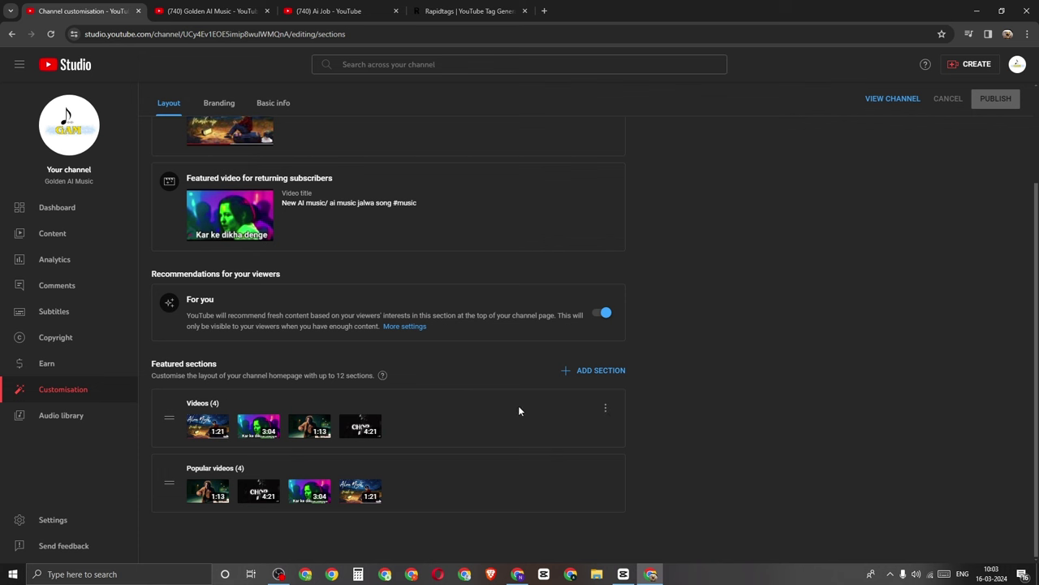
In the Studio channel settings, select India as the country of residence and open the channel keywords for editing.
left_click(44, 523)
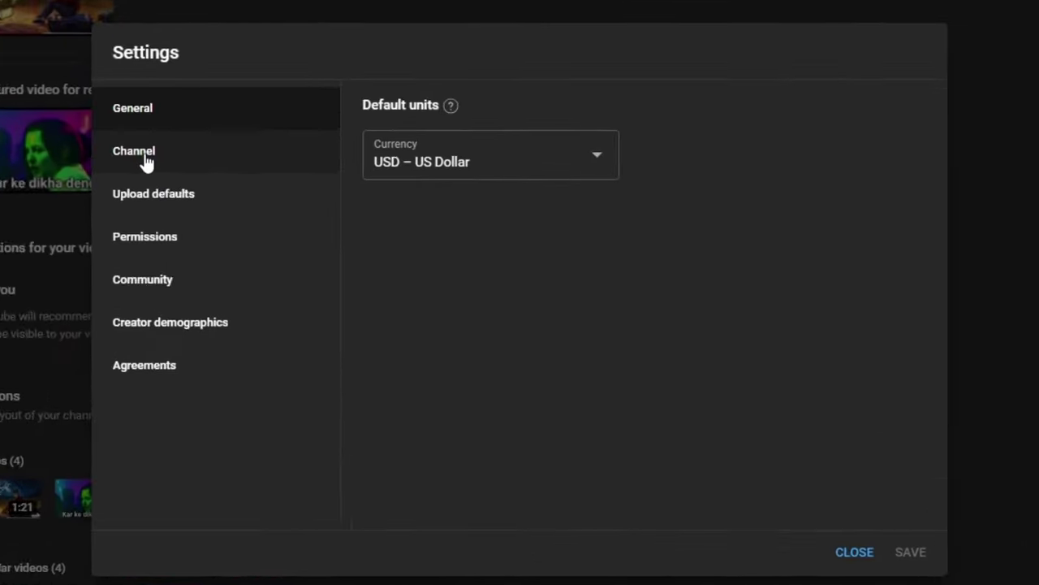
left_click(289, 216)
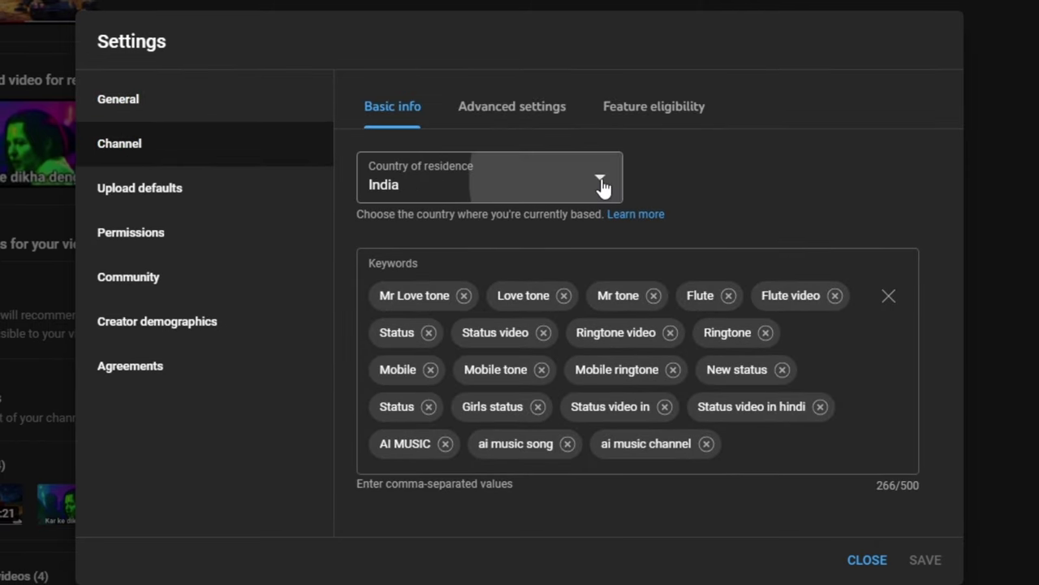
left_click(602, 185)
left_click(419, 447)
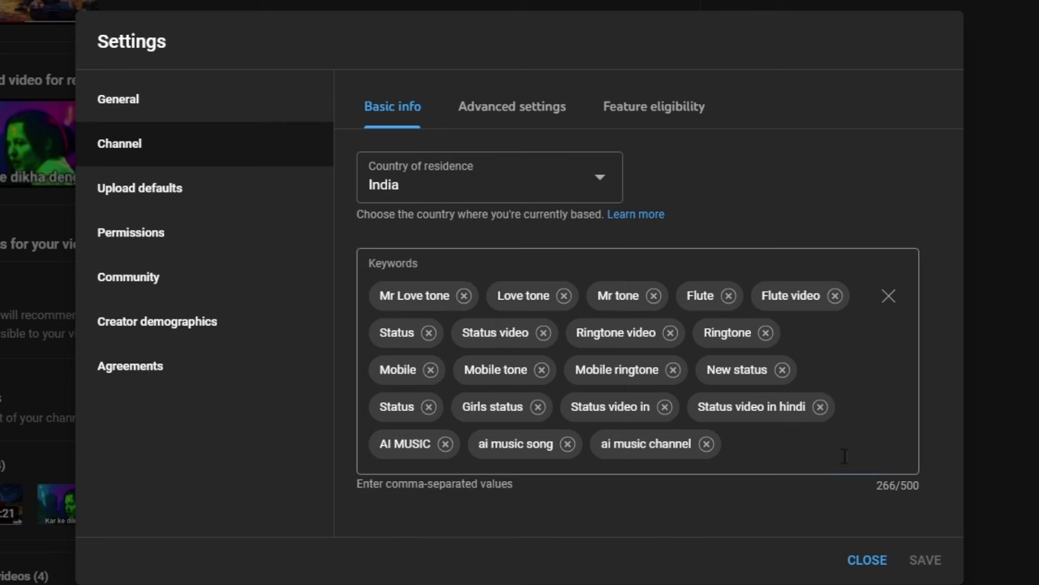
left_click(735, 443)
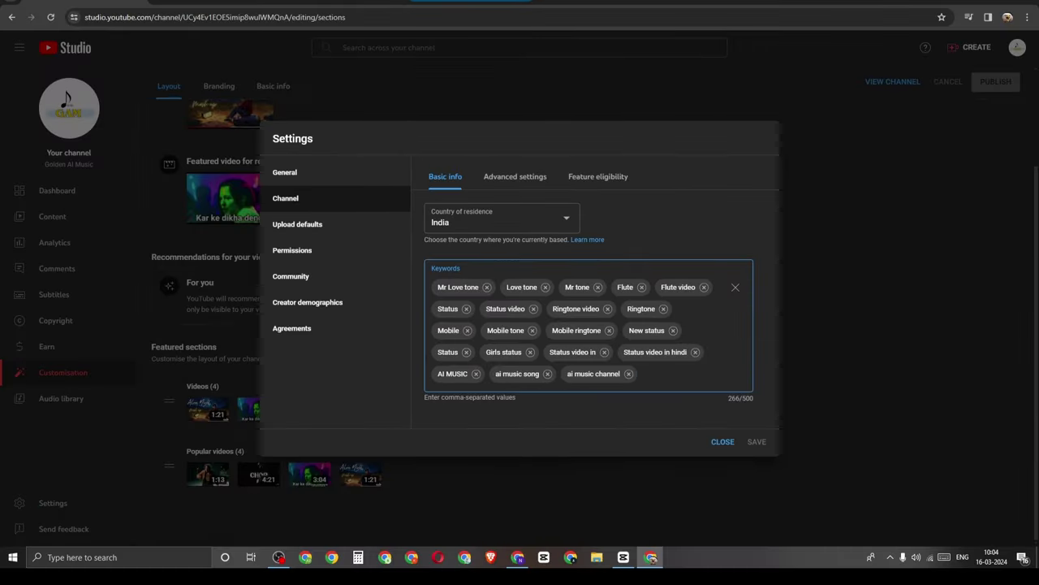
Generate tags for "BEST LOFI SONG FOR GIRL" in the Rapidtags YouTube tag generator, copy them and return to the channel settings.
left_click(462, 11)
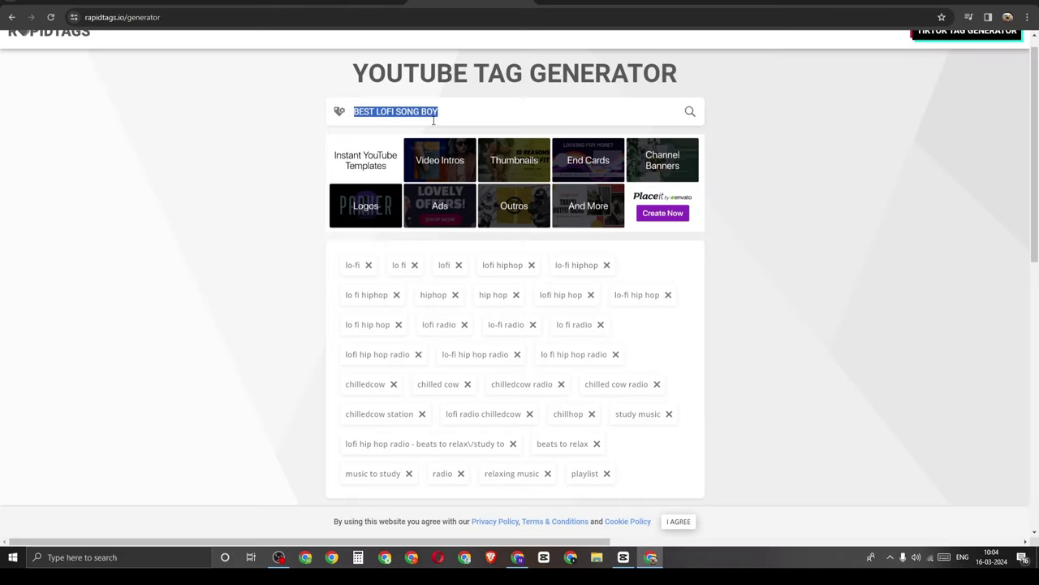
left_click_drag(455, 114, 342, 116)
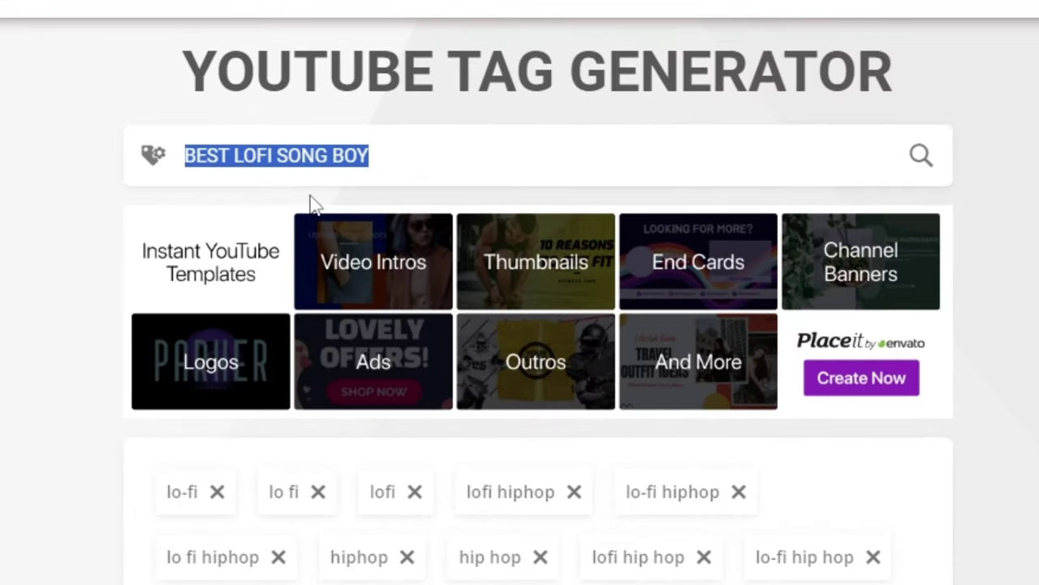
type("BEST LOFI SONG FOR GIRL")
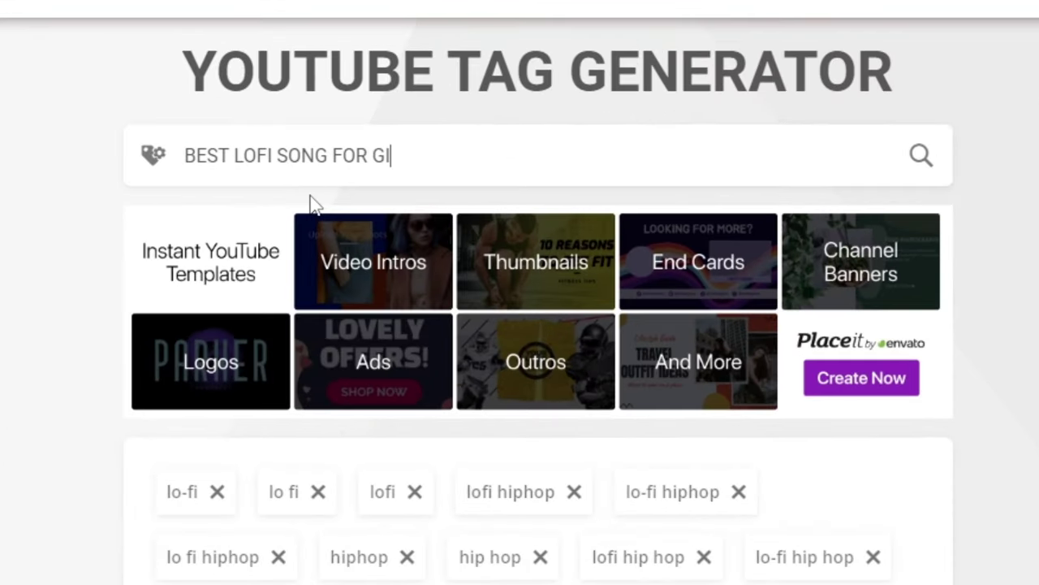
left_click(919, 158)
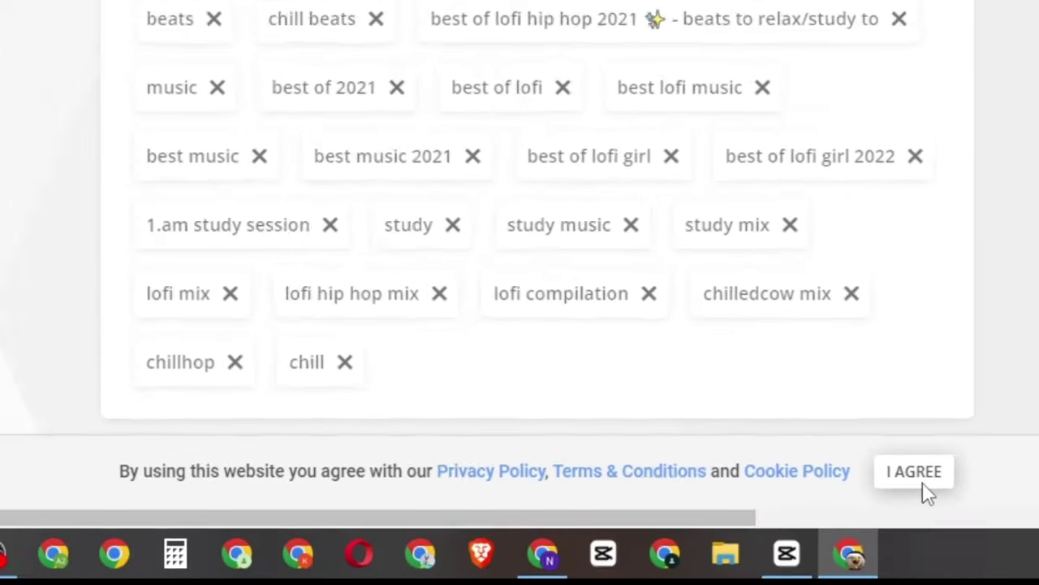
left_click(918, 479)
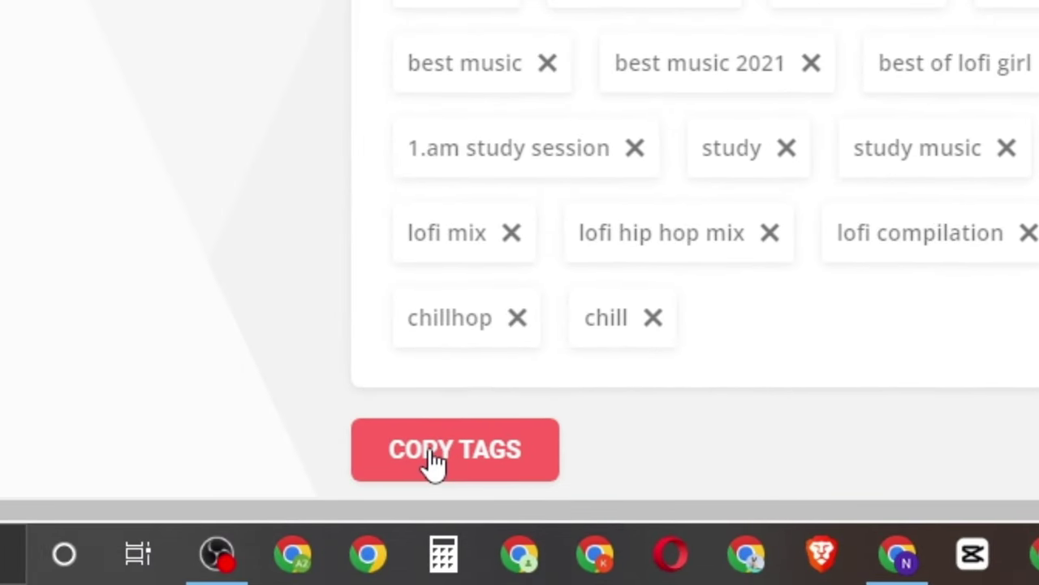
left_click(27, 384)
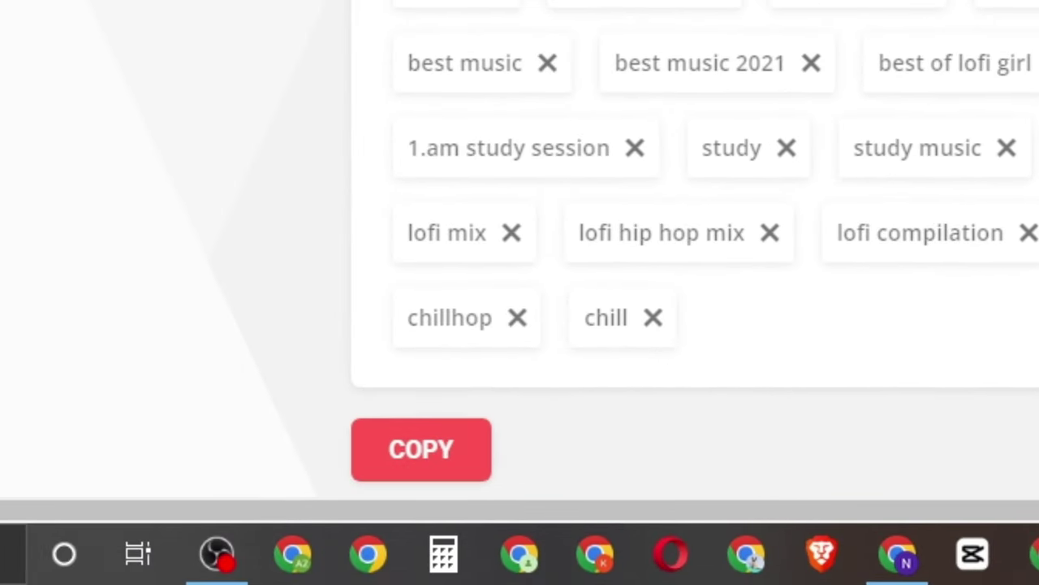
scroll(695, 254, "up", 1)
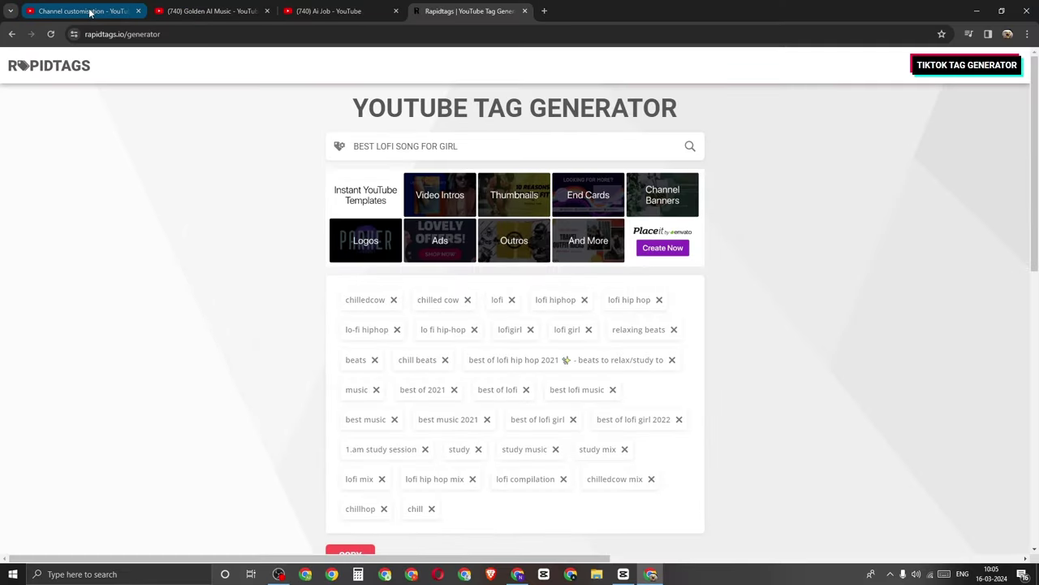
left_click(90, 11)
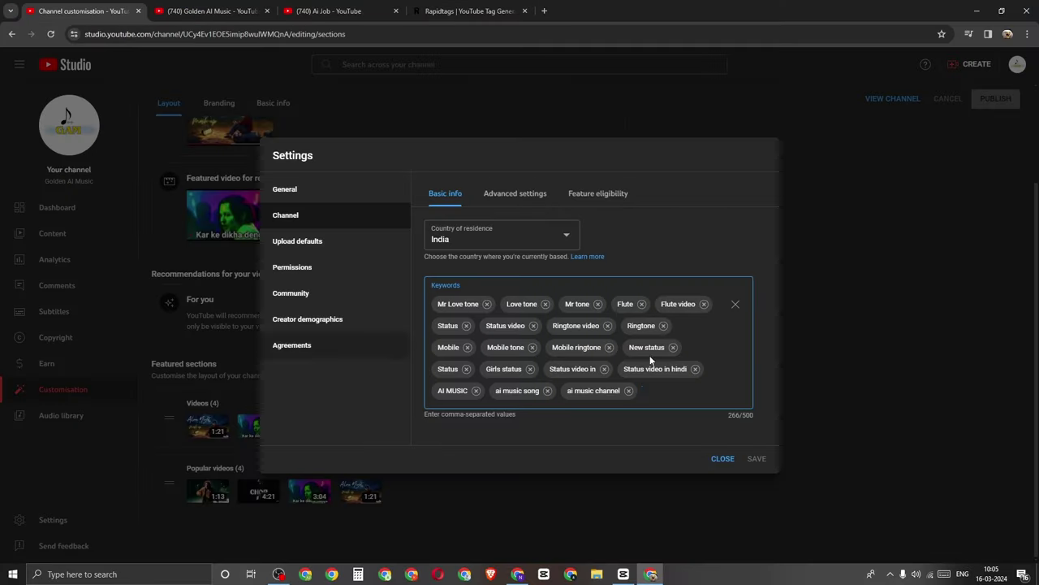
Set the channel as not Made for Kids and save the settings after checking the feature eligibility.
left_click(510, 192)
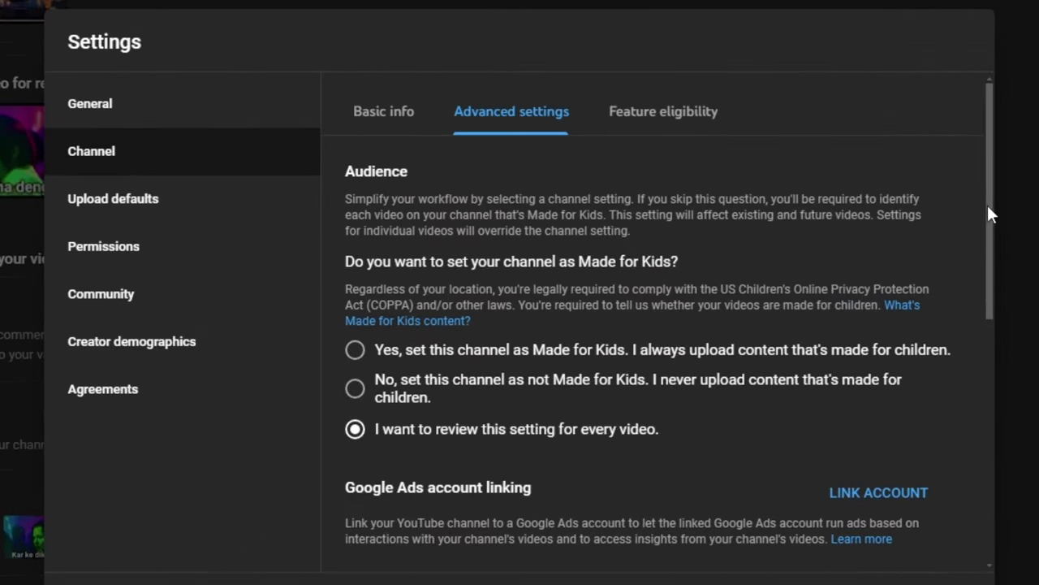
scroll(771, 257, "down", 1)
scroll(772, 247, "up", 1)
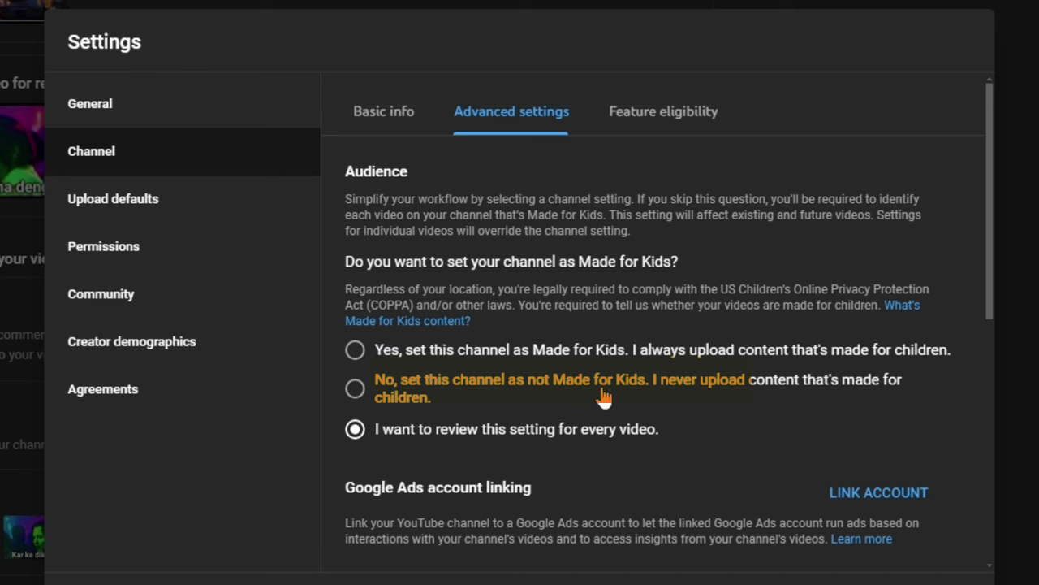
left_click(355, 389)
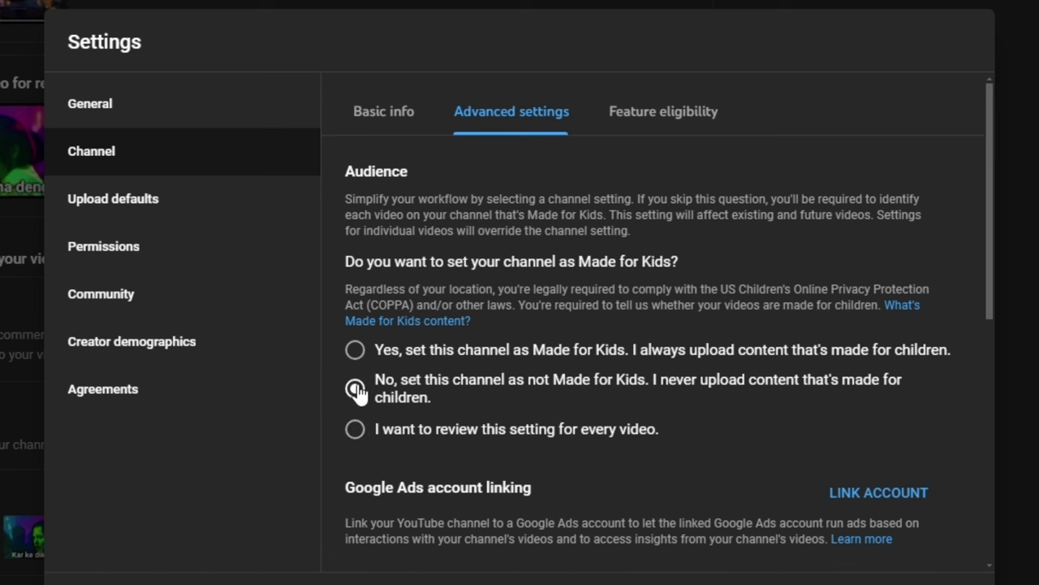
scroll(365, 366, "down", 1)
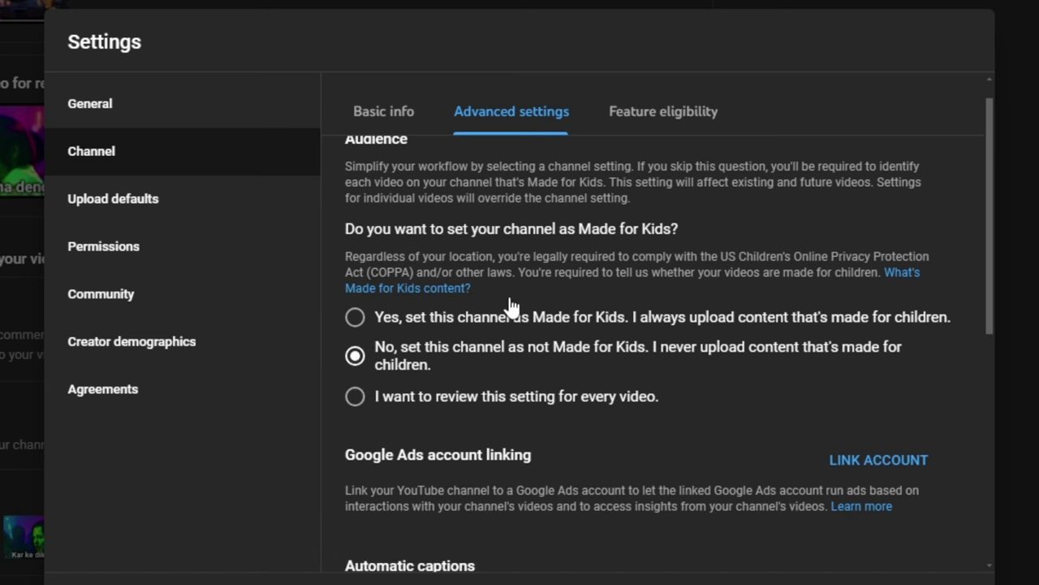
left_click(661, 122)
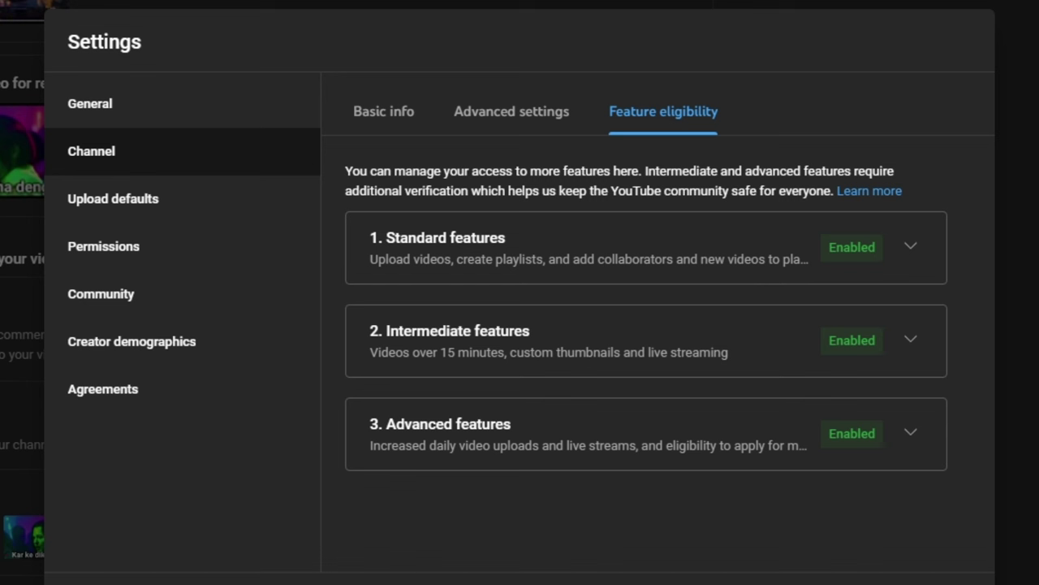
left_click(953, 584)
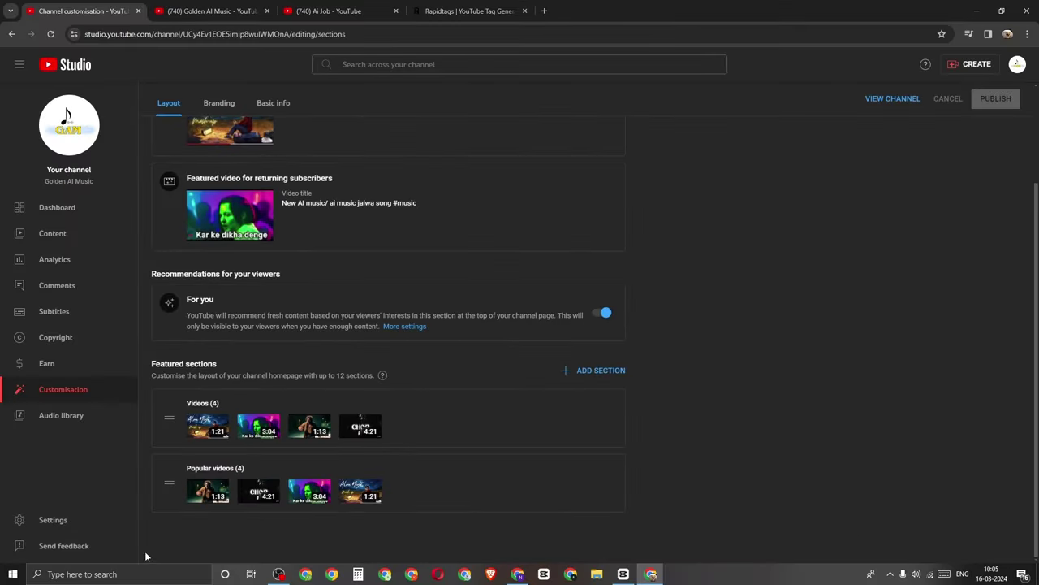
Open the upload defaults and examine the default video title, both its song name part and the #goldenaimusic hashtag.
left_click(53, 524)
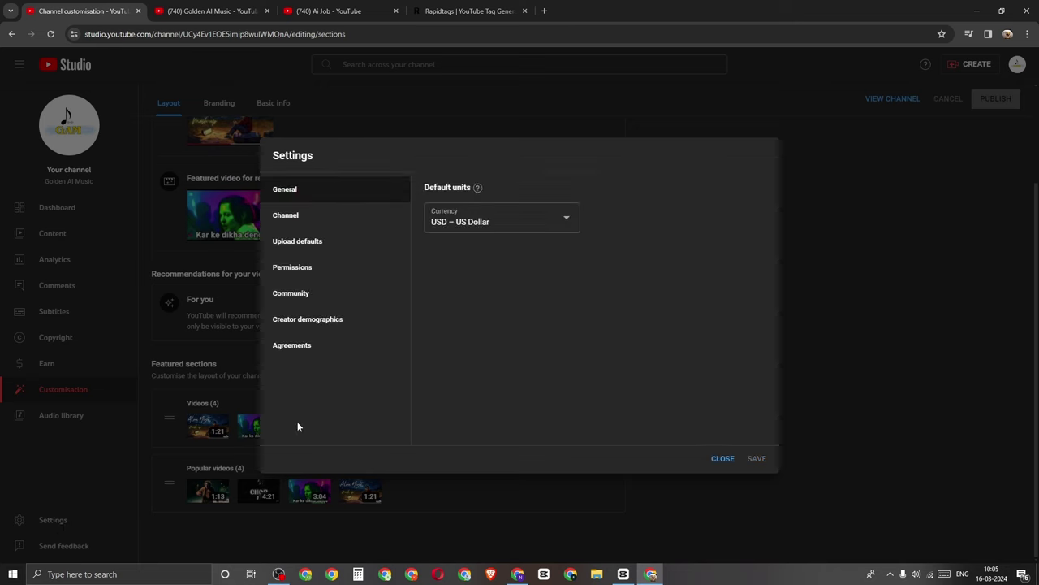
left_click(290, 242)
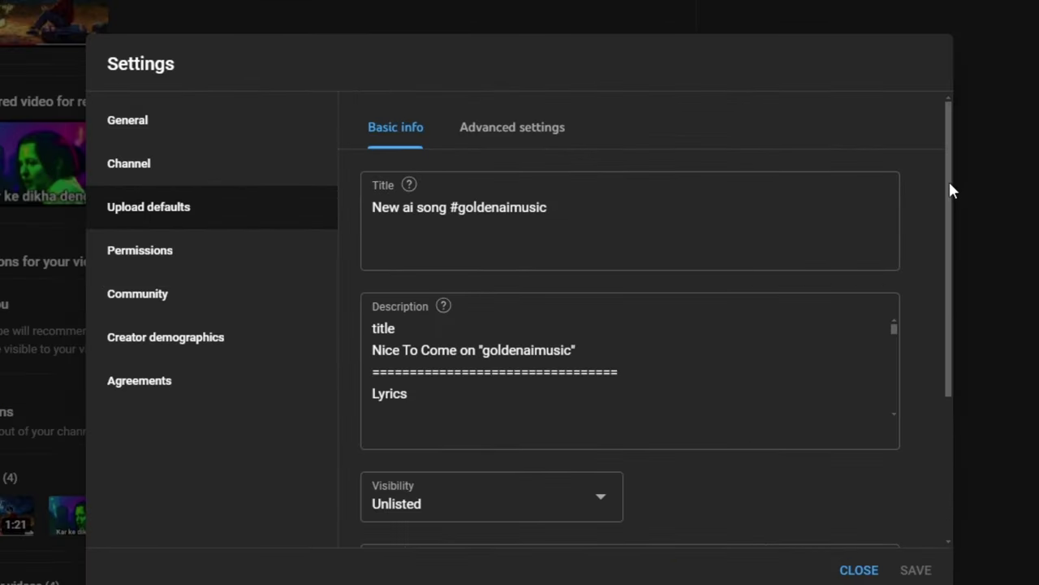
scroll(949, 195, "down", 1)
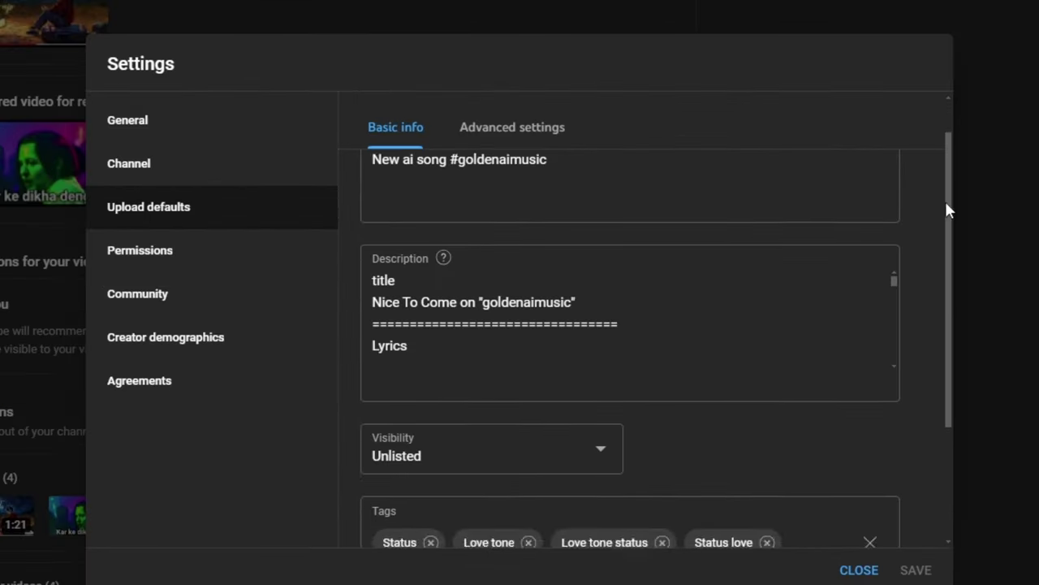
scroll(944, 203, "up", 1)
left_click(500, 203)
left_click_drag(373, 209, 574, 211)
left_click(493, 218)
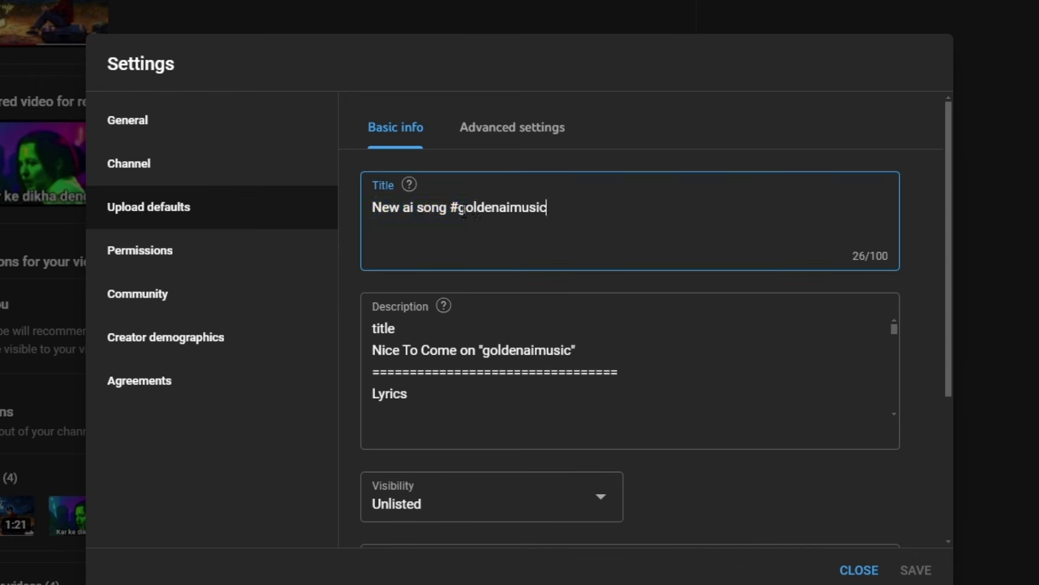
left_click_drag(449, 208, 546, 207)
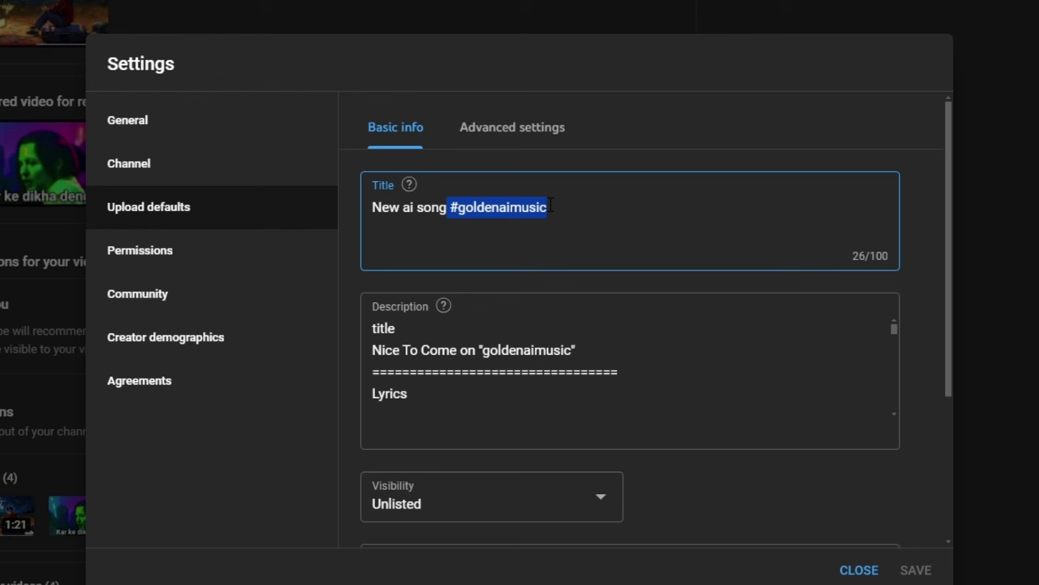
left_click(373, 208)
left_click_drag(373, 208, 448, 209)
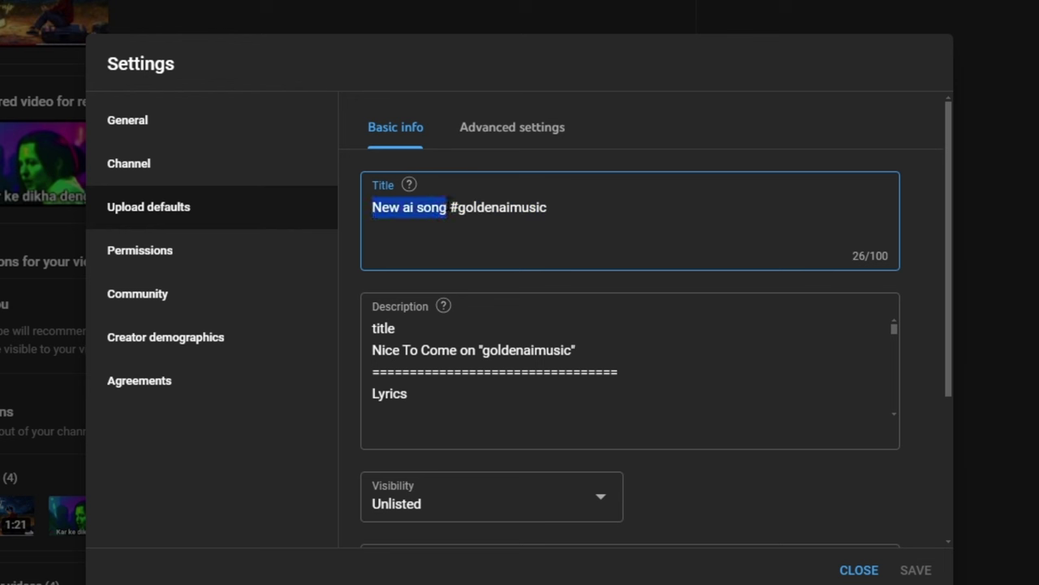
left_click(447, 208)
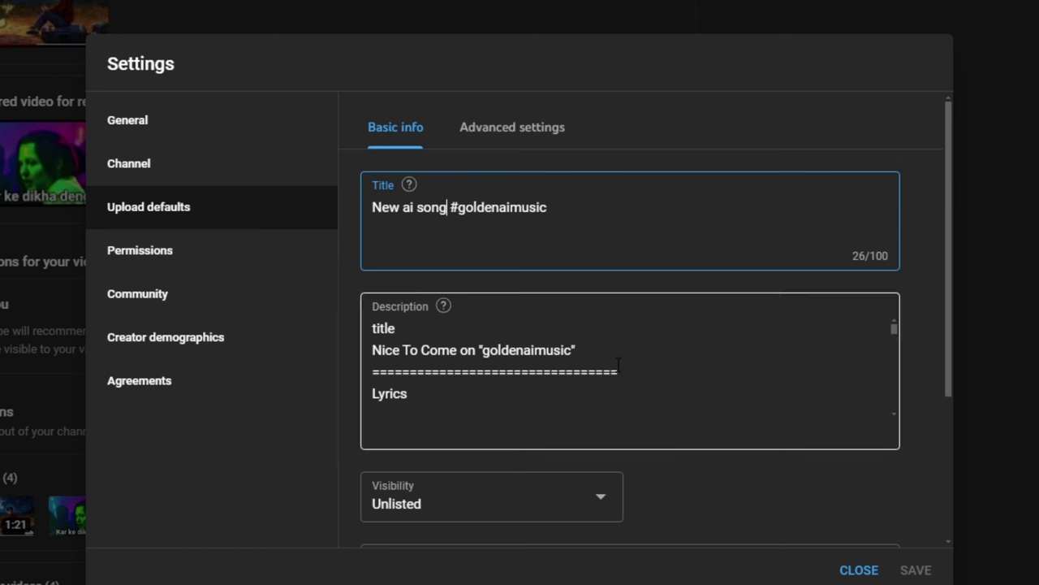
Review the default description, Unlisted visibility and tags for uploads, and close the settings without saving.
mouse_move(893, 334)
left_mouse_down()
mouse_move(893, 420)
mouse_move(891, 320)
left_mouse_up()
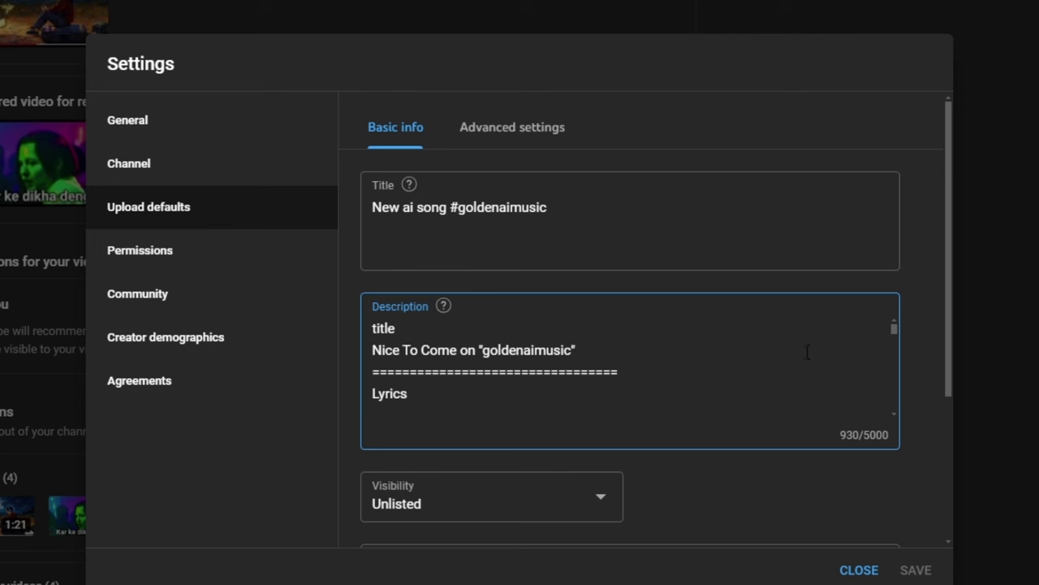
left_click_drag(950, 242, 942, 384)
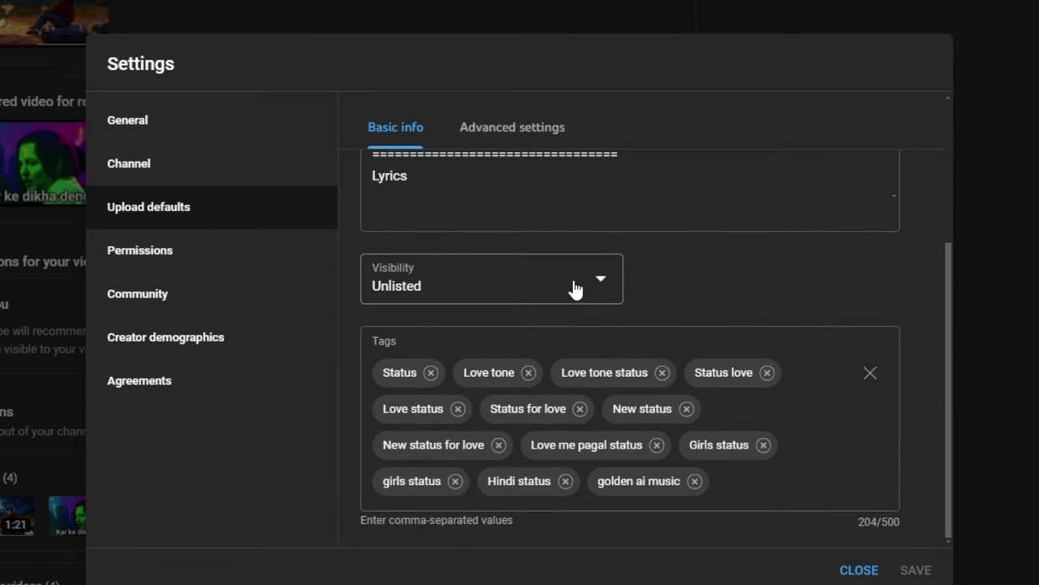
left_click(600, 284)
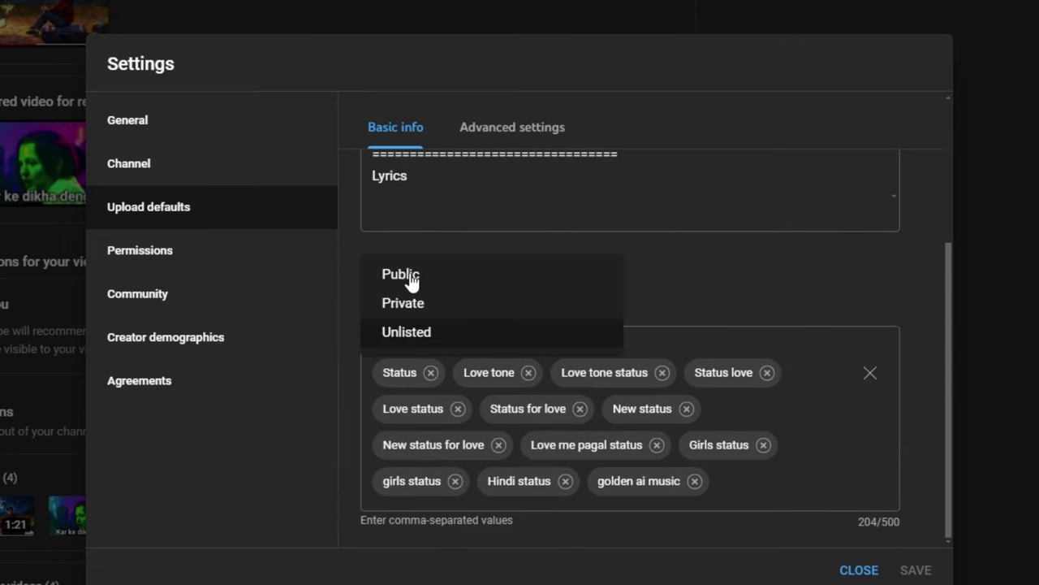
left_click(418, 333)
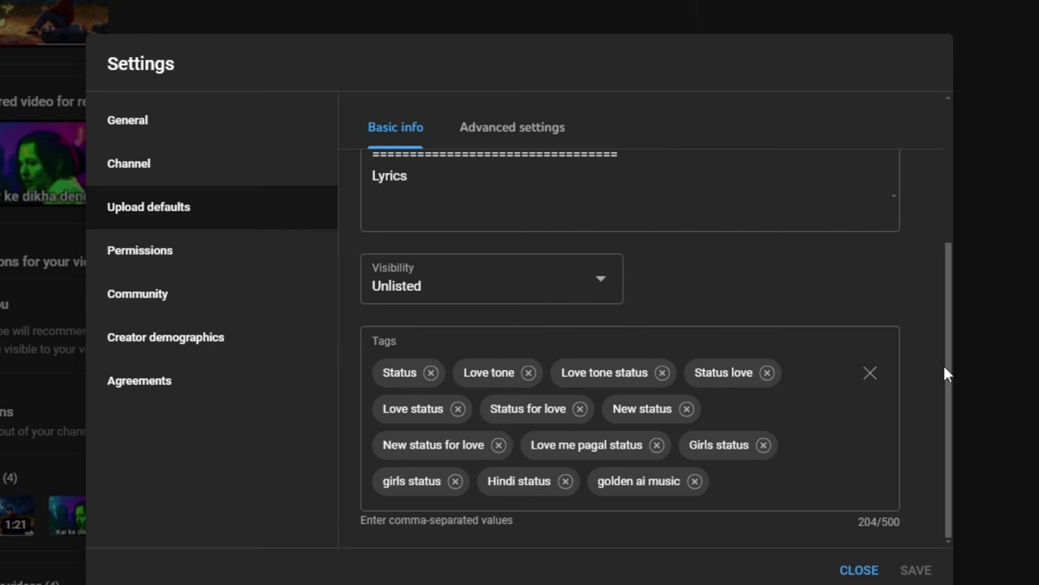
left_click_drag(375, 346, 422, 341)
left_click(859, 570)
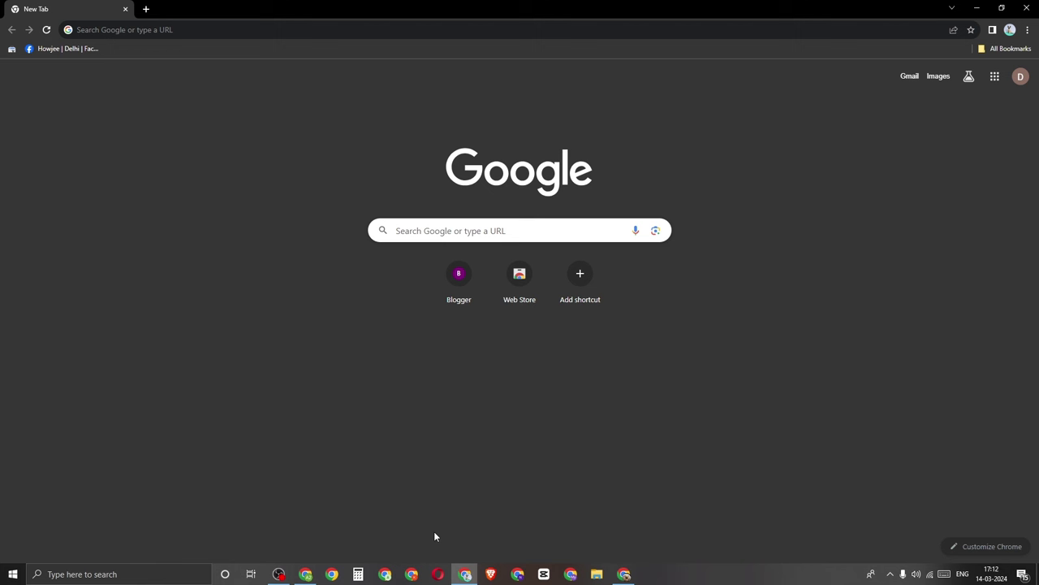
Search Google for "suno ai", open the Suno AI site and go to its song-making app.
left_click(138, 30)
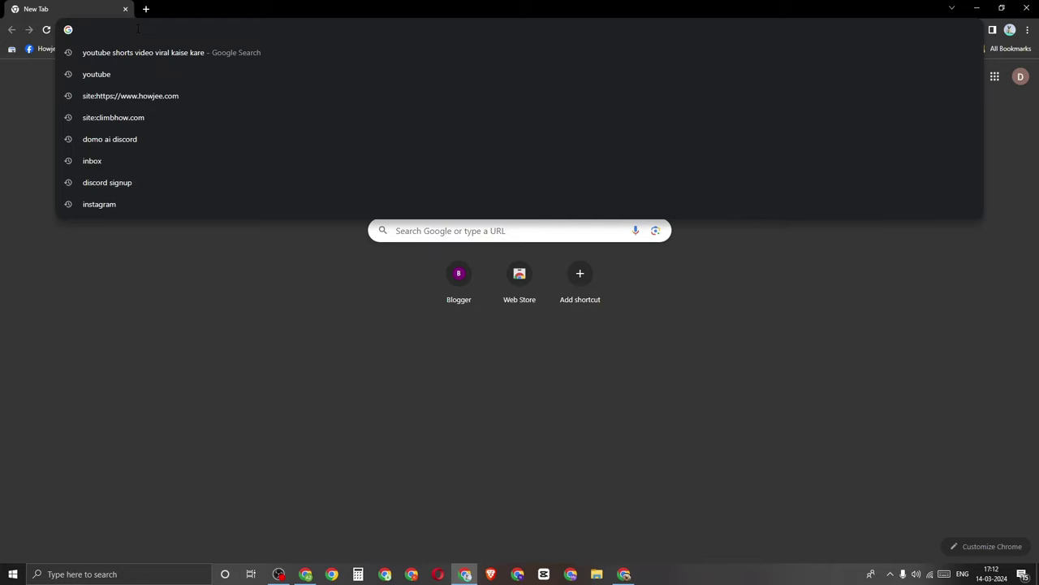
type("suno ai")
key("Return")
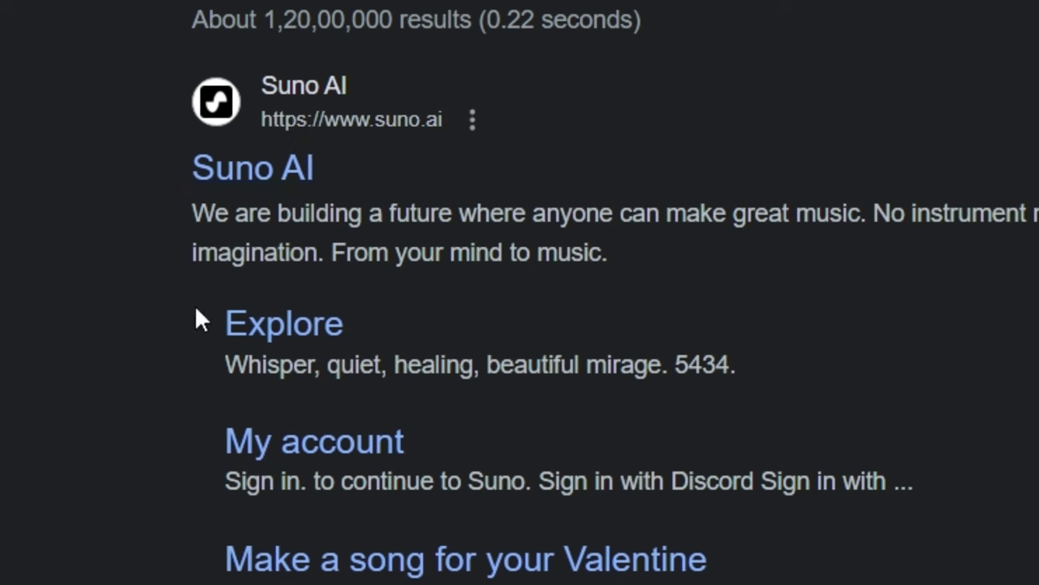
left_click(253, 172)
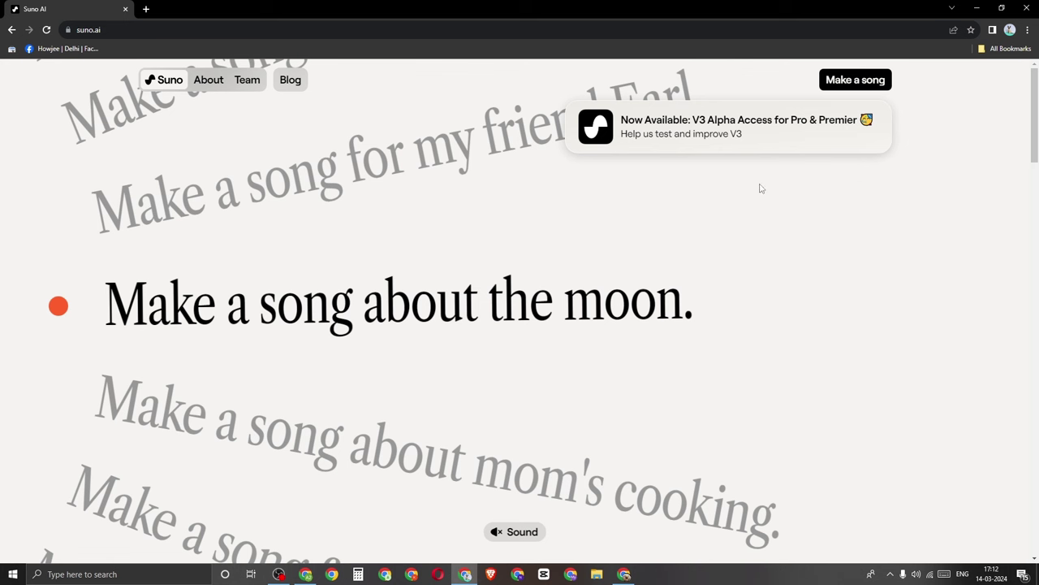
left_click(850, 82)
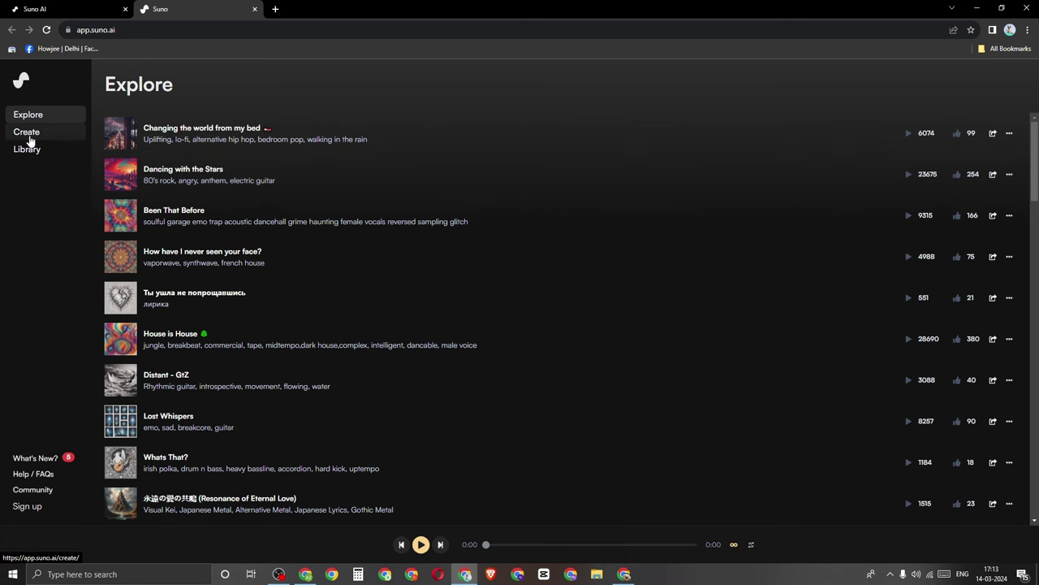
Start creating a song and sign up to Suno with the second listed Google account.
left_click(29, 138)
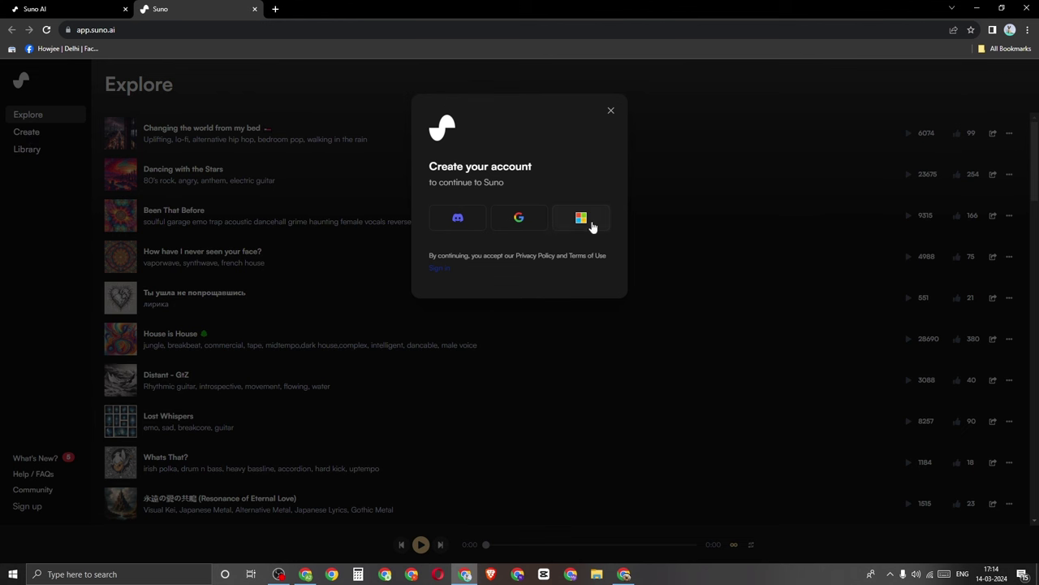
left_click(520, 224)
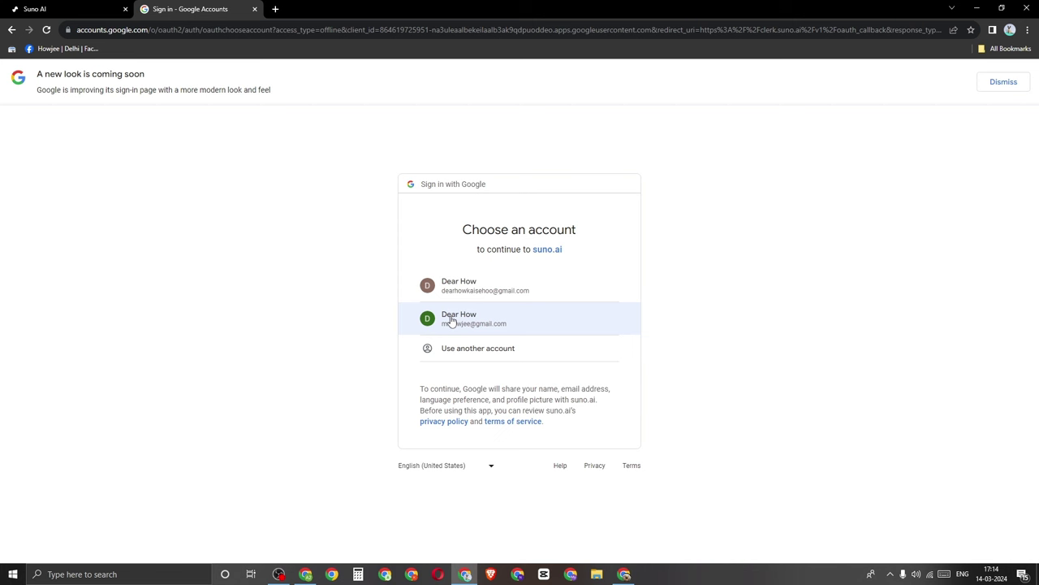
left_click(452, 320)
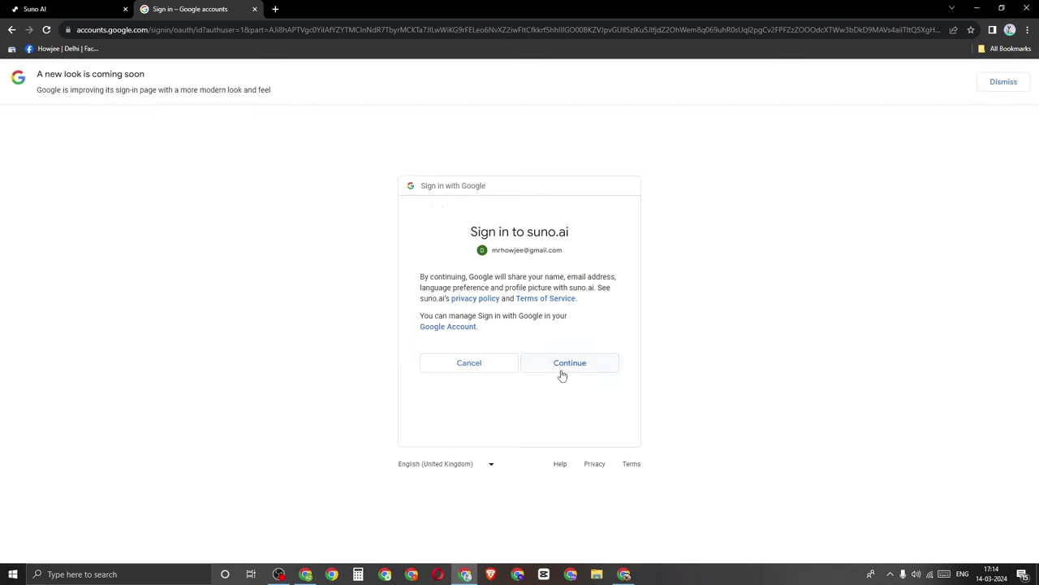
left_click(561, 372)
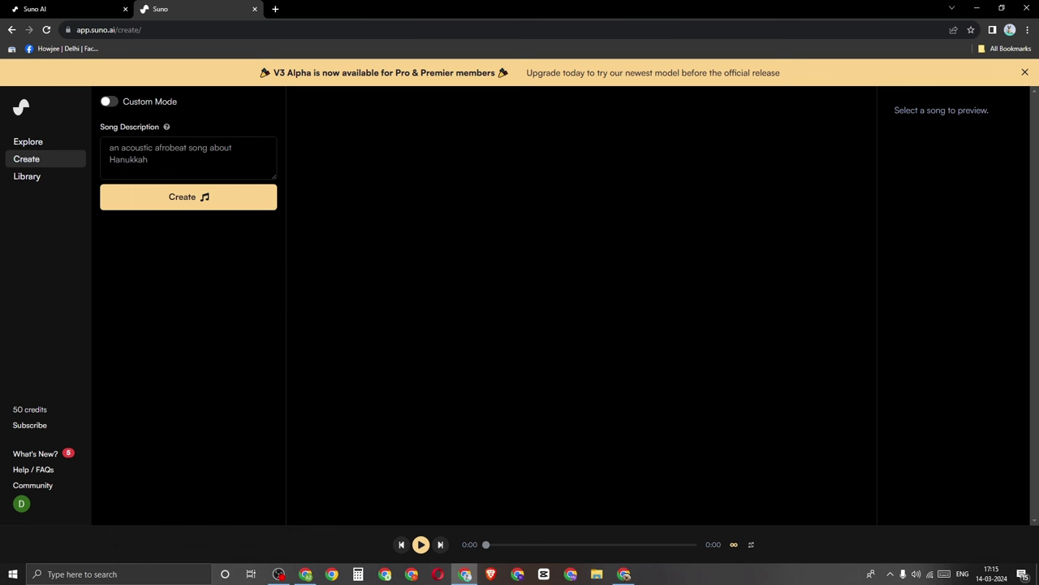
Generate a song described as "hi hello karte ho mere pichchhe ghumte ho koi bandi nahi milti hai mere lappu make a hindi hip hop song".
left_click(110, 148)
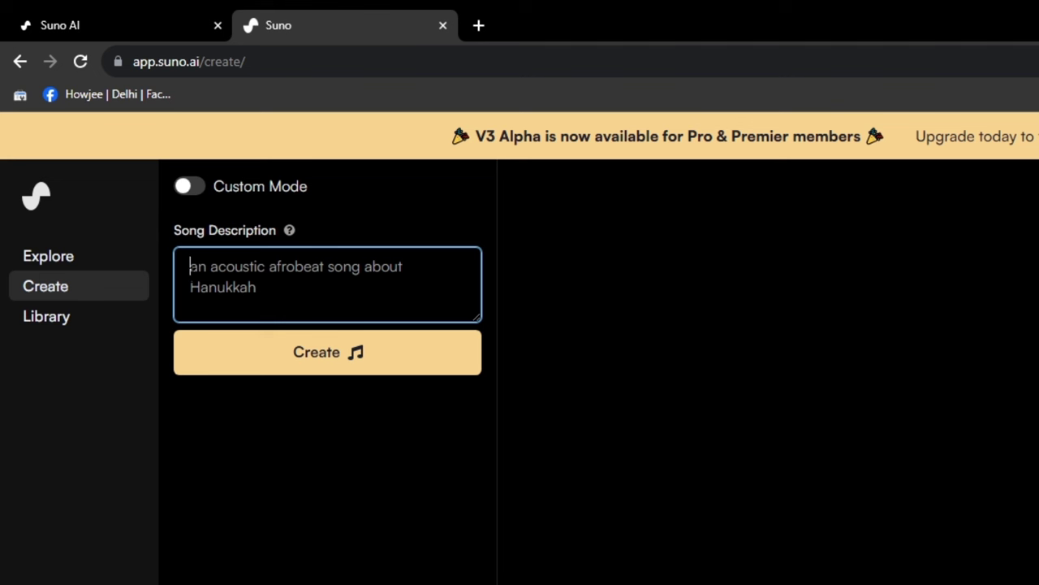
type("hi hello karte ho mere pichchhe ghumte ho koi bandi nahi milti hai mere lappu")
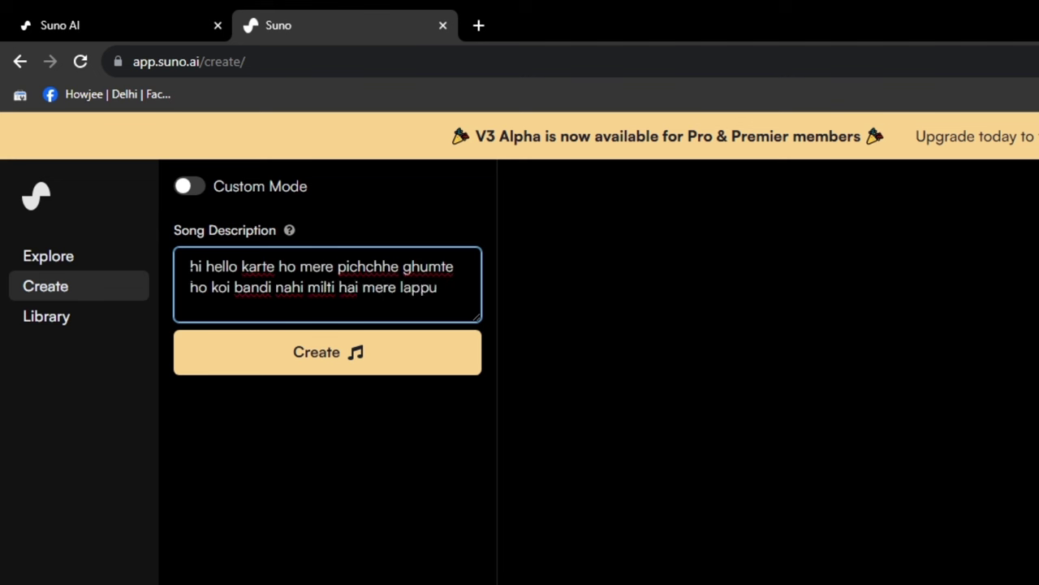
type(" make a hindi hip hop song")
key("Left")
key("Left")
key("Left")
key("Left")
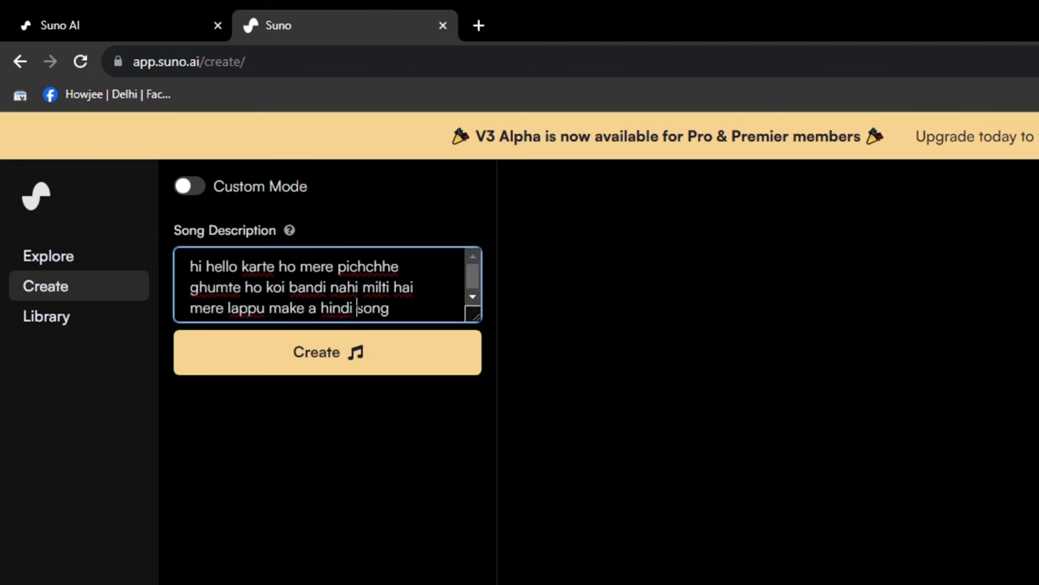
type("hip hop")
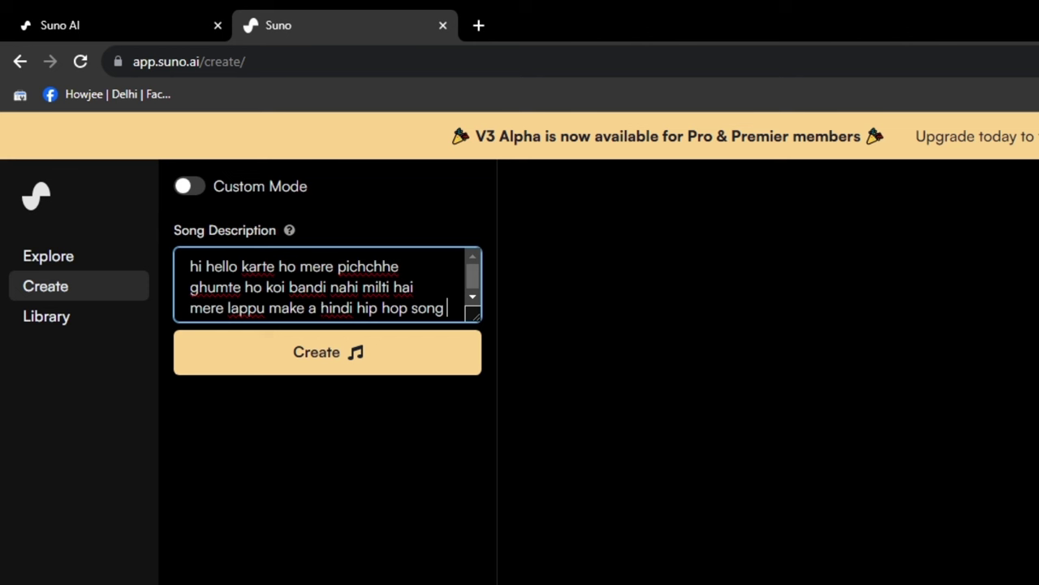
key("ctrl+a")
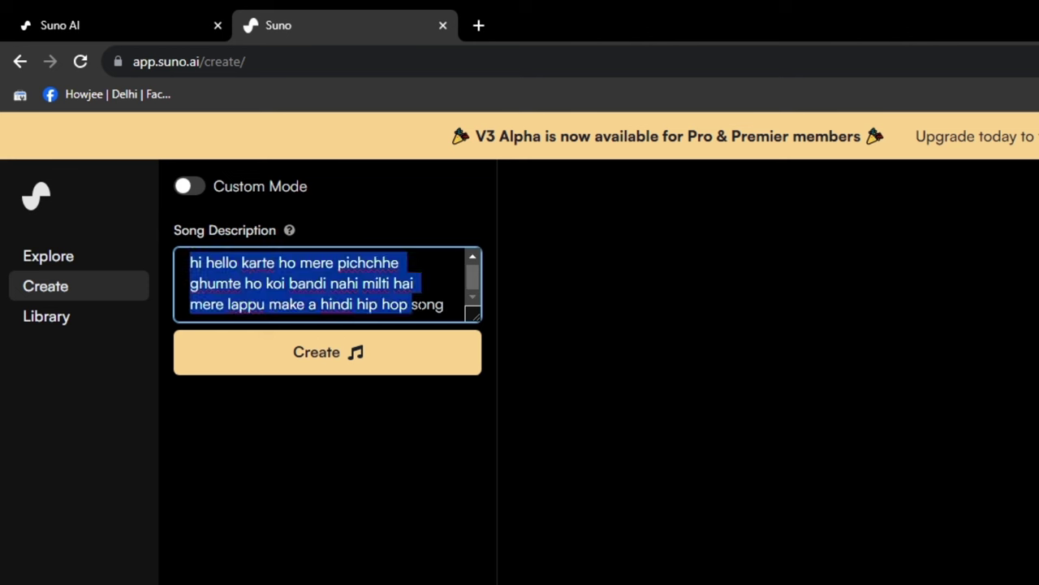
key("Right")
left_click(319, 352)
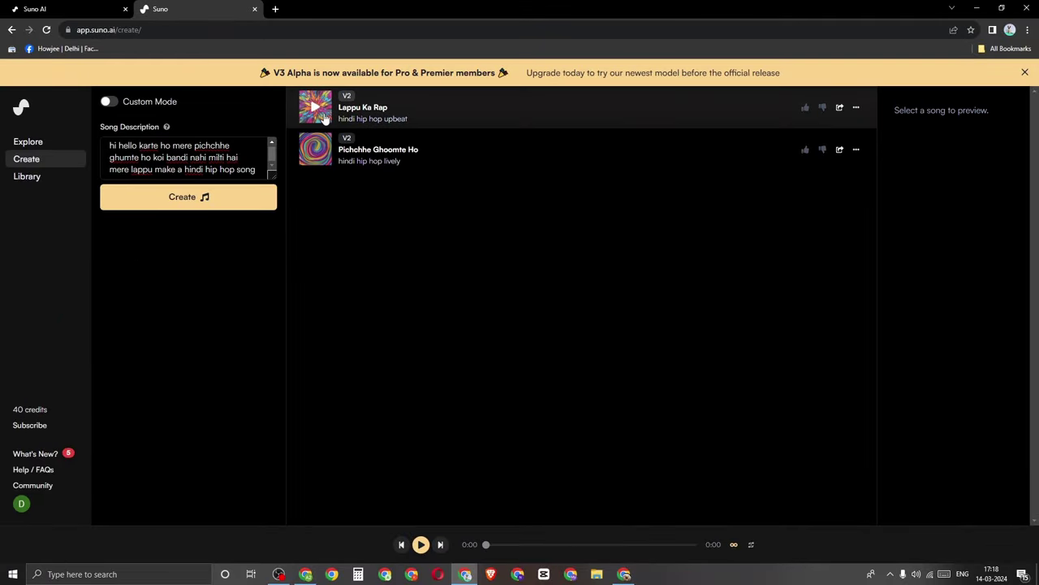
Play both generated hip hop songs, Pichchhe Ghoomte Ho and Lappu Ka Rap, and review the song description.
left_click(316, 150)
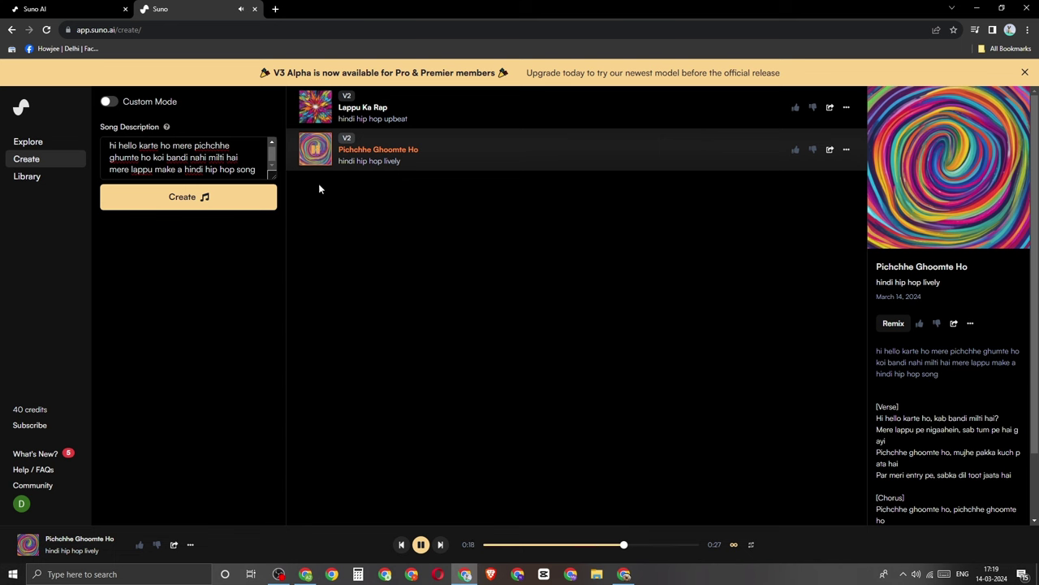
left_click(316, 111)
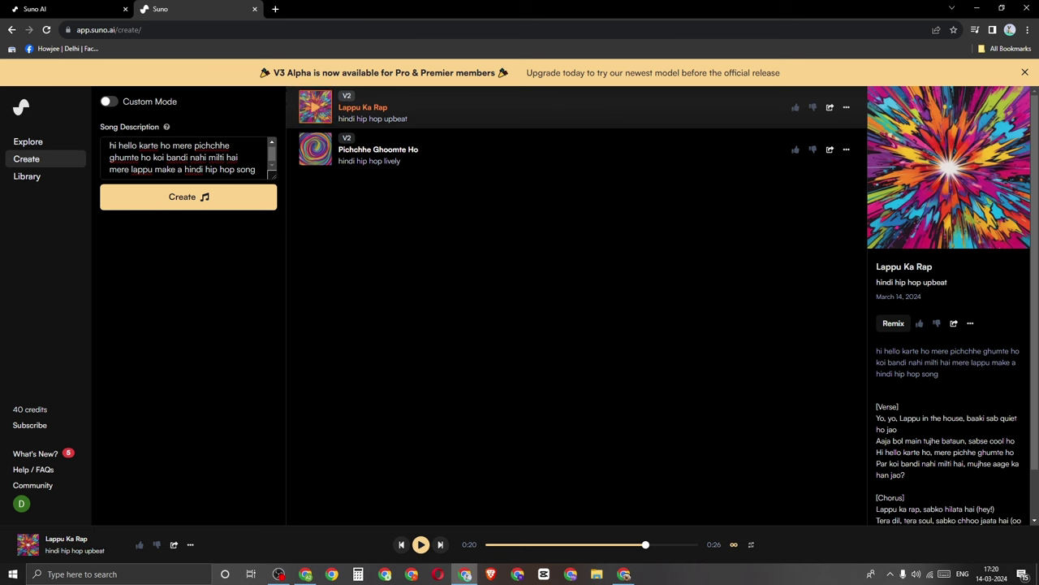
left_click_drag(109, 145, 231, 146)
left_click(133, 169)
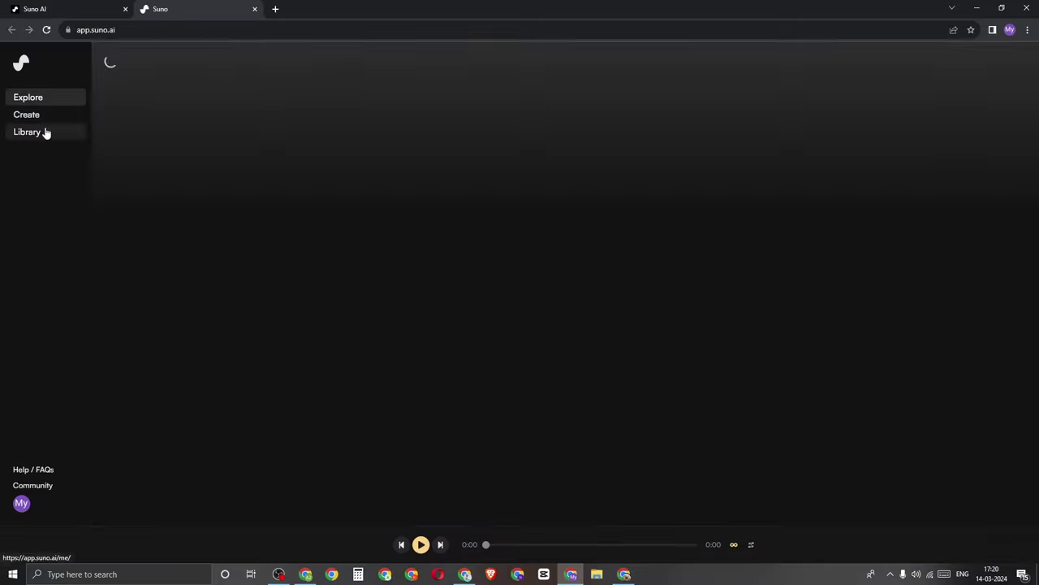
Open the song creation page in the other Suno account and look through its list of previously generated songs.
left_click(26, 115)
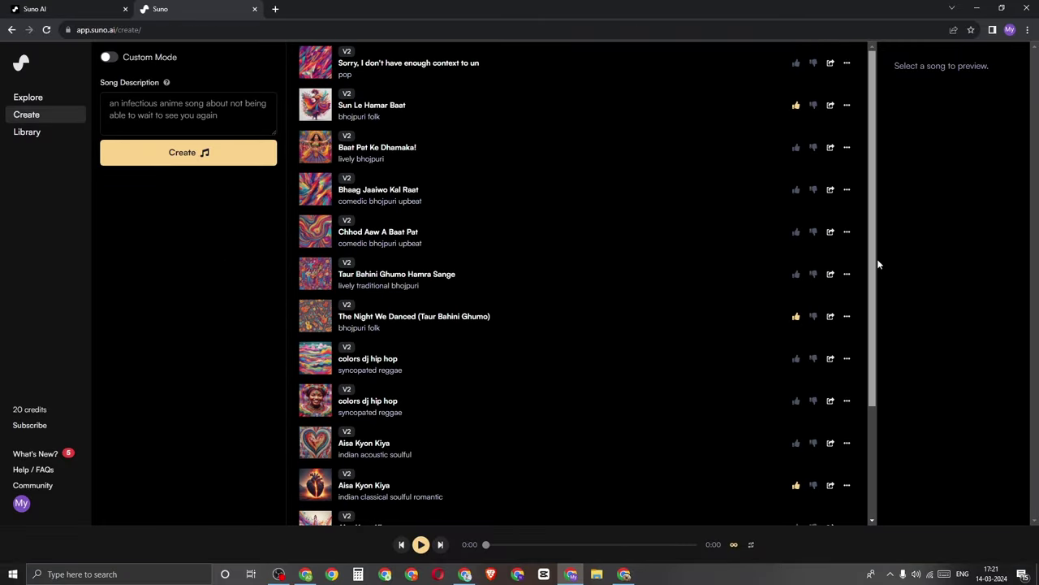
left_click_drag(874, 200, 868, 362)
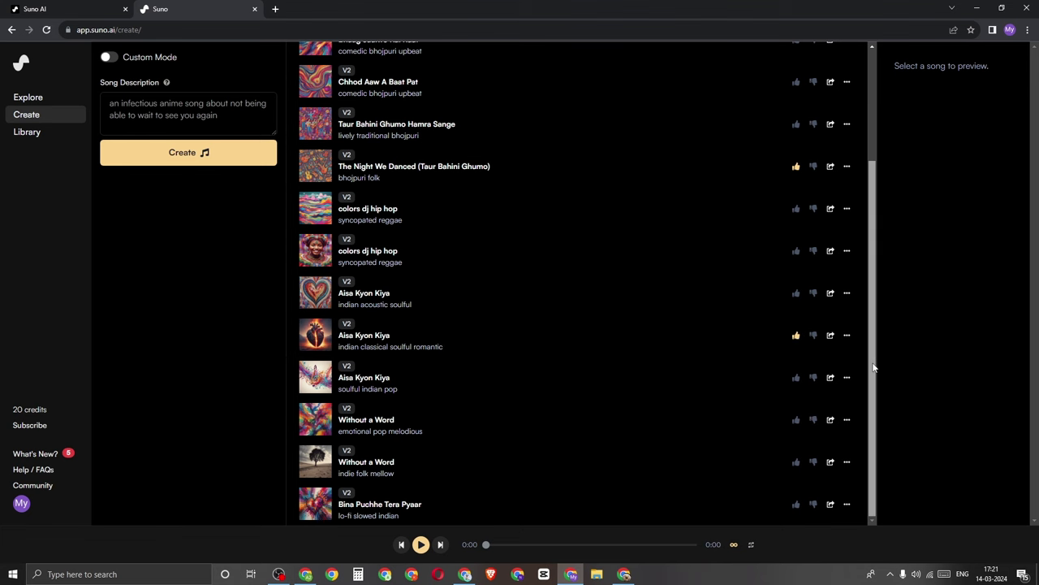
left_click_drag(874, 366, 870, 209)
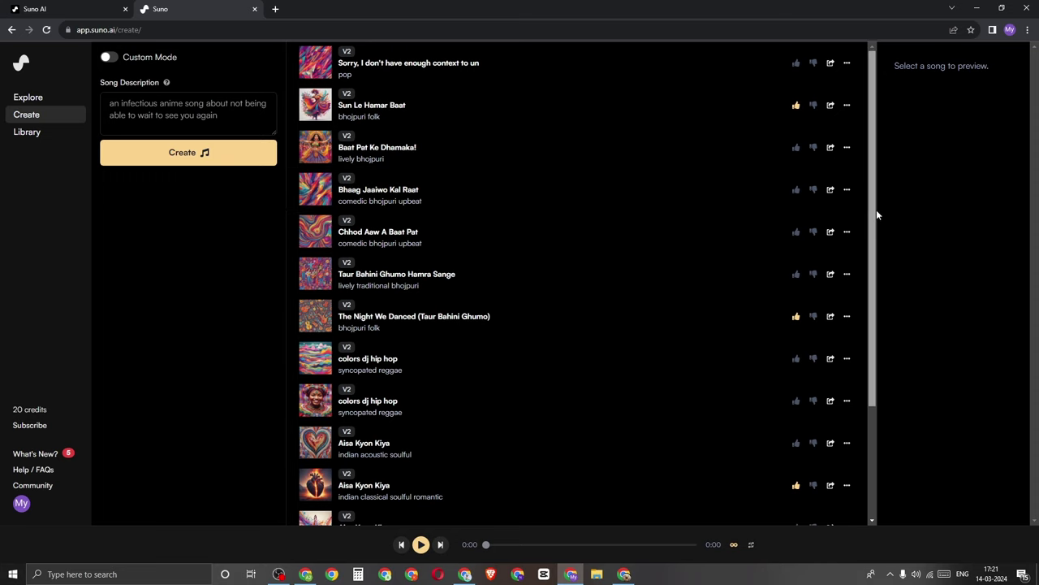
left_click_drag(875, 211, 876, 189)
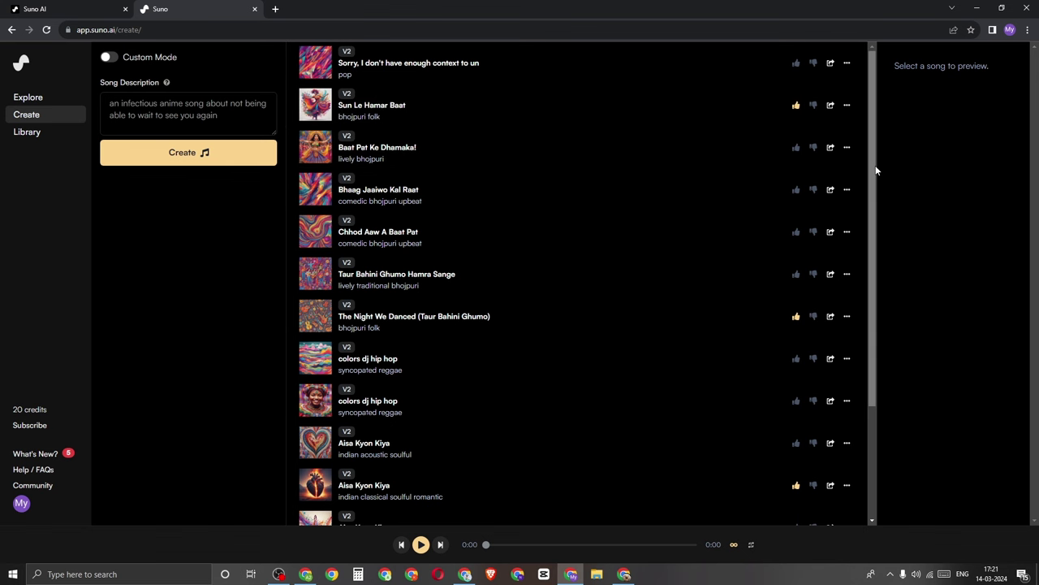
left_click_drag(875, 168, 870, 336)
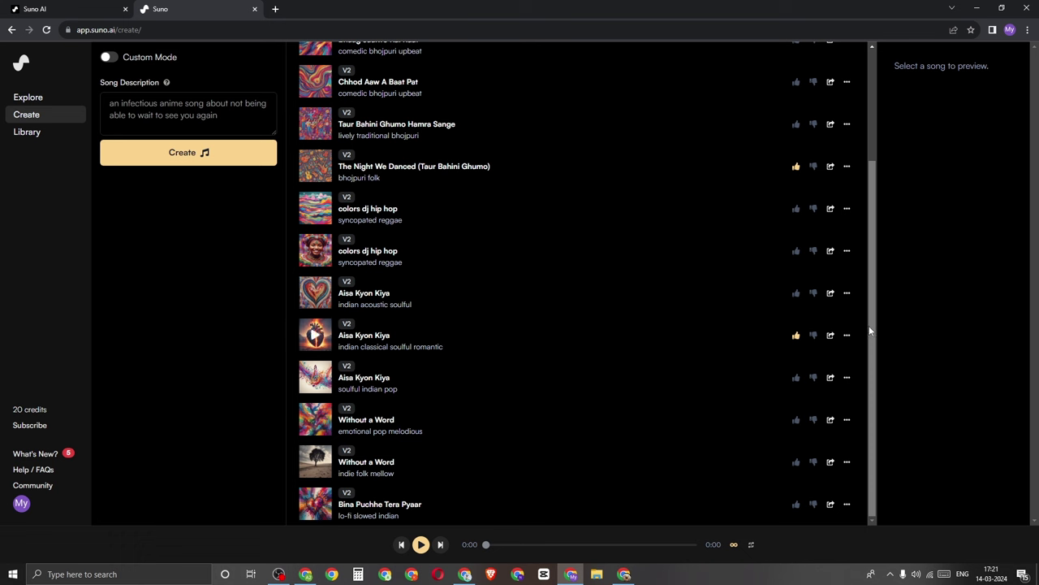
left_click_drag(869, 332, 876, 224)
scroll(876, 225, "down", 2)
scroll(876, 203, "up", 2)
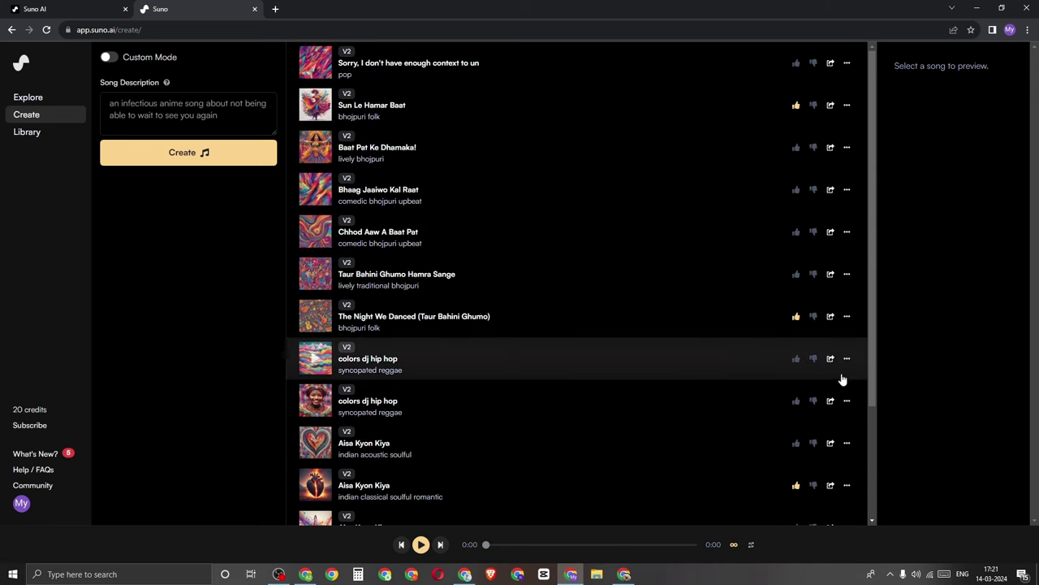
scroll(877, 397, "down", 1)
scroll(877, 414, "down", 1)
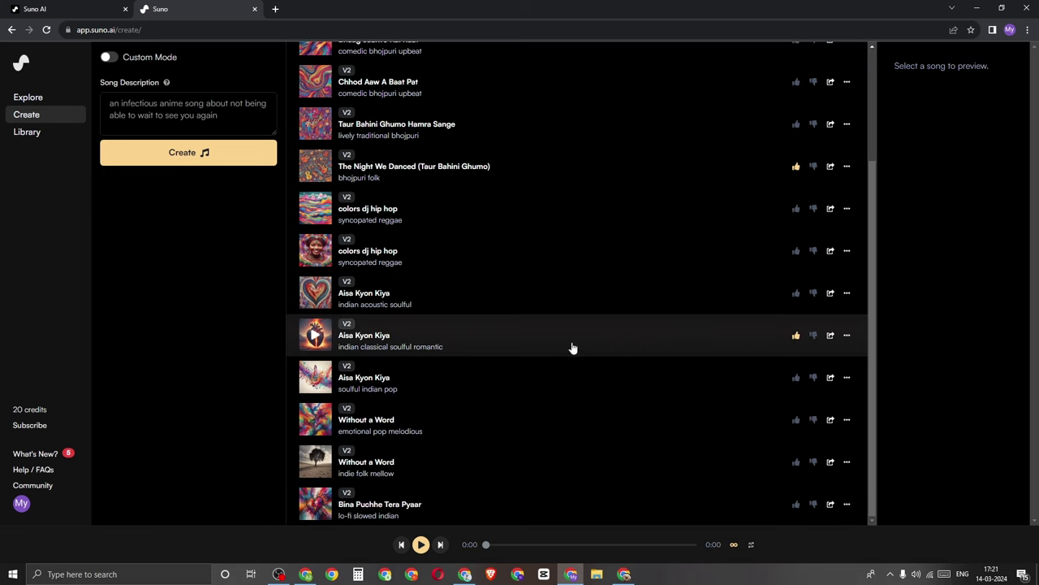
Play the indian classical soulful romantic version of Aisa Kyon Kiya and examine its prompt and full lyrics.
left_click(315, 338)
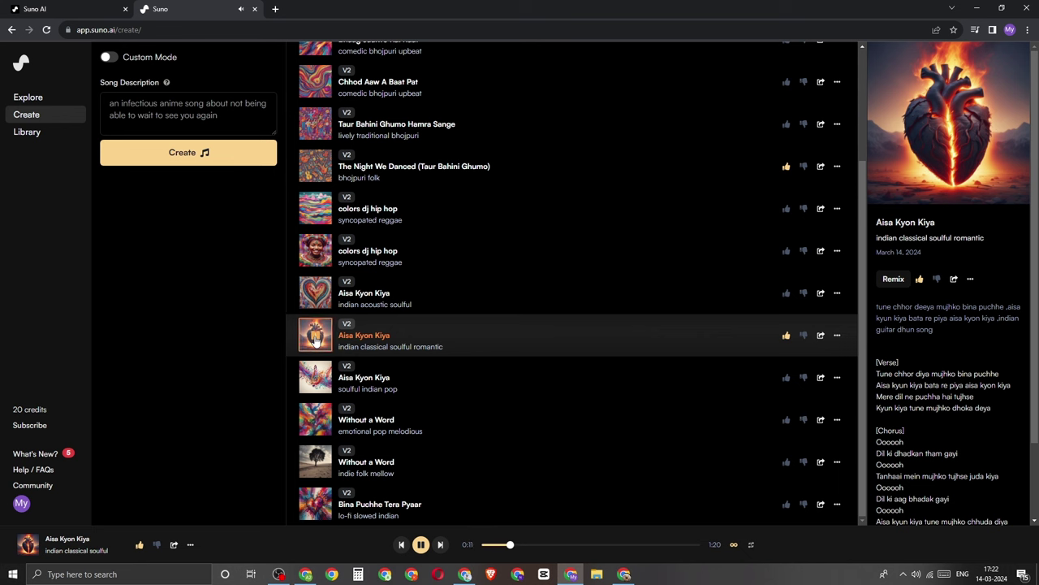
left_click(317, 342)
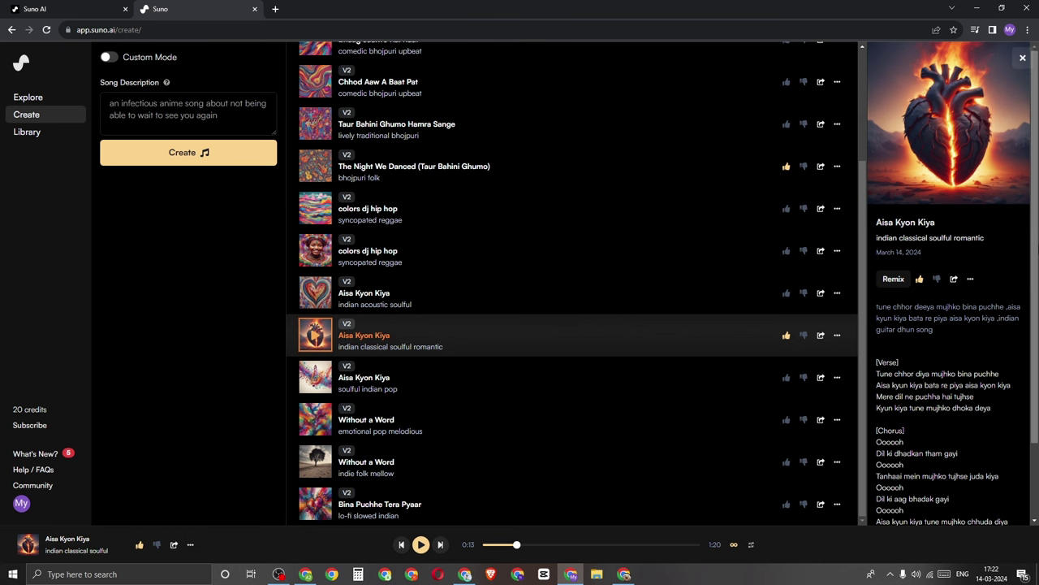
left_click_drag(1036, 240, 1036, 329)
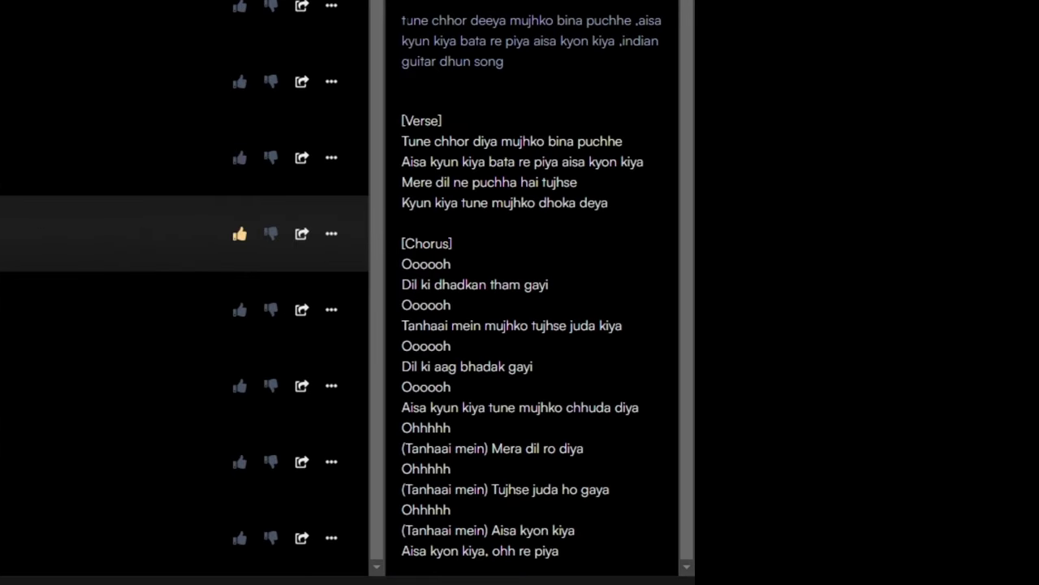
left_click_drag(401, 18, 513, 59)
left_click(522, 68)
left_click_drag(406, 33, 556, 72)
left_click(557, 72)
left_click_drag(401, 138, 620, 547)
left_click(619, 550)
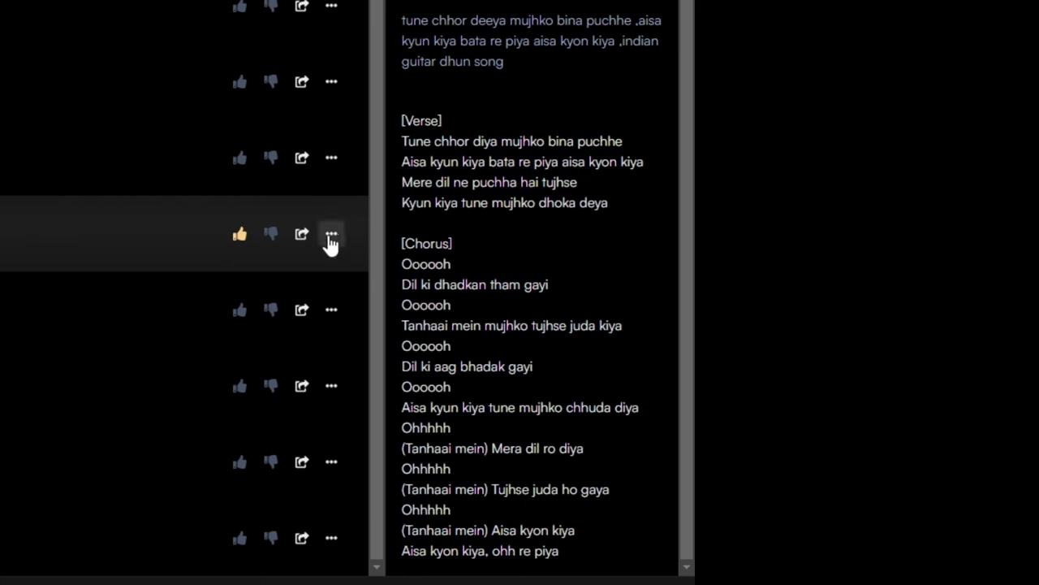
Download the indian classical soulful romantic version of Aisa Kyon Kiya as audio and open the downloaded file.
left_click(331, 236)
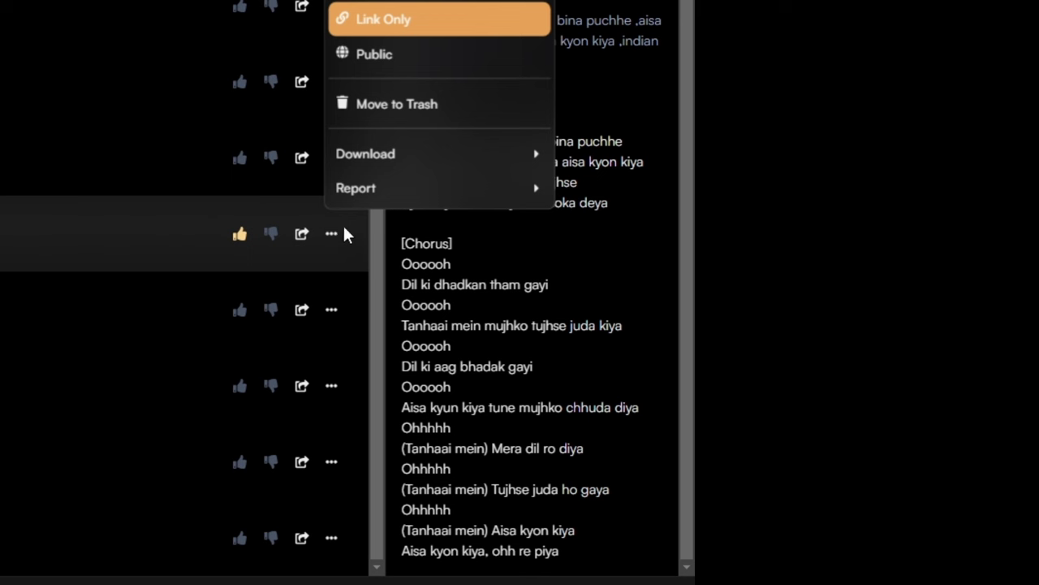
mouse_move(398, 160)
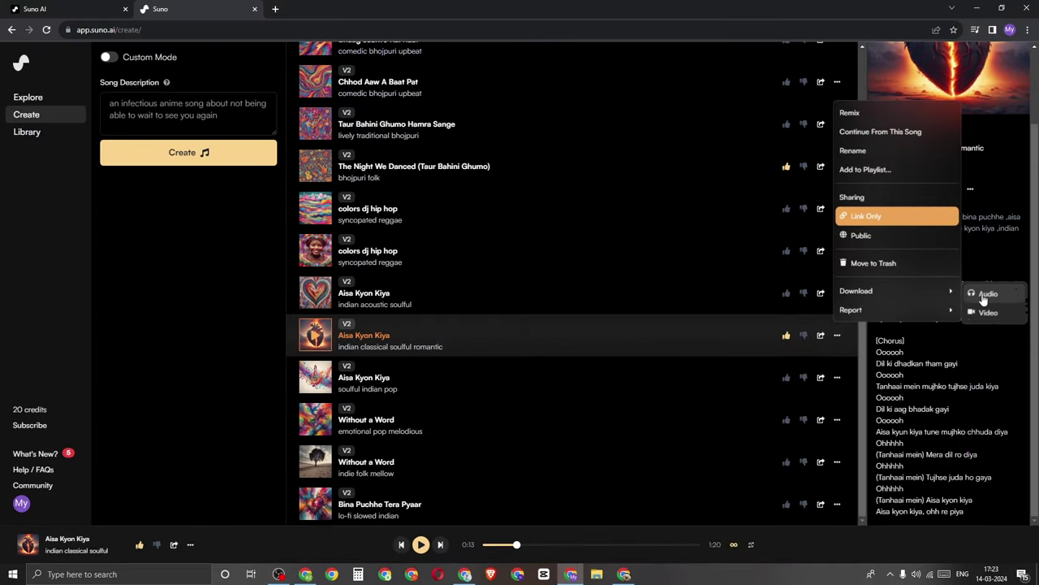
left_click(988, 295)
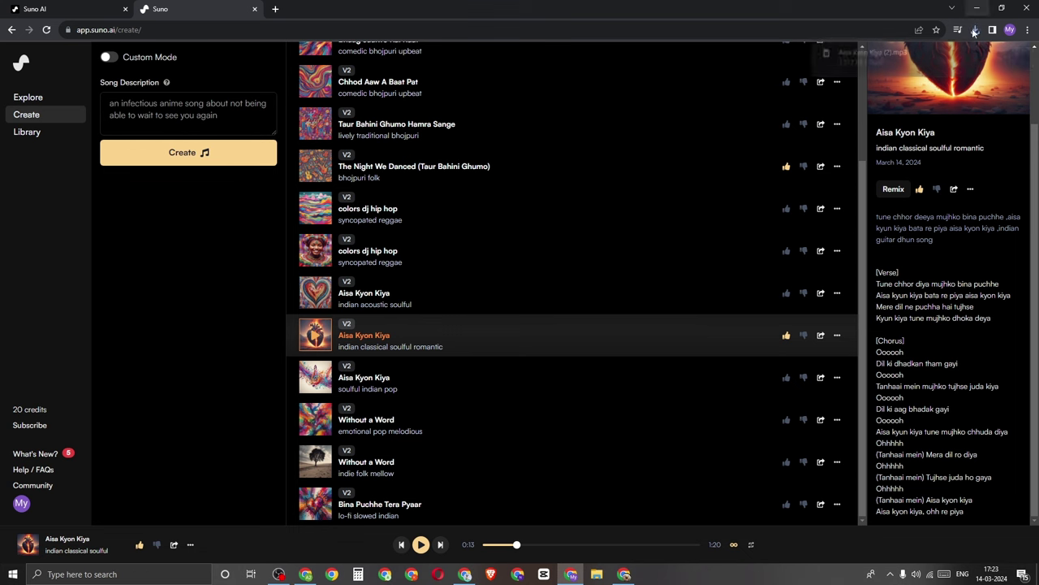
left_click(866, 58)
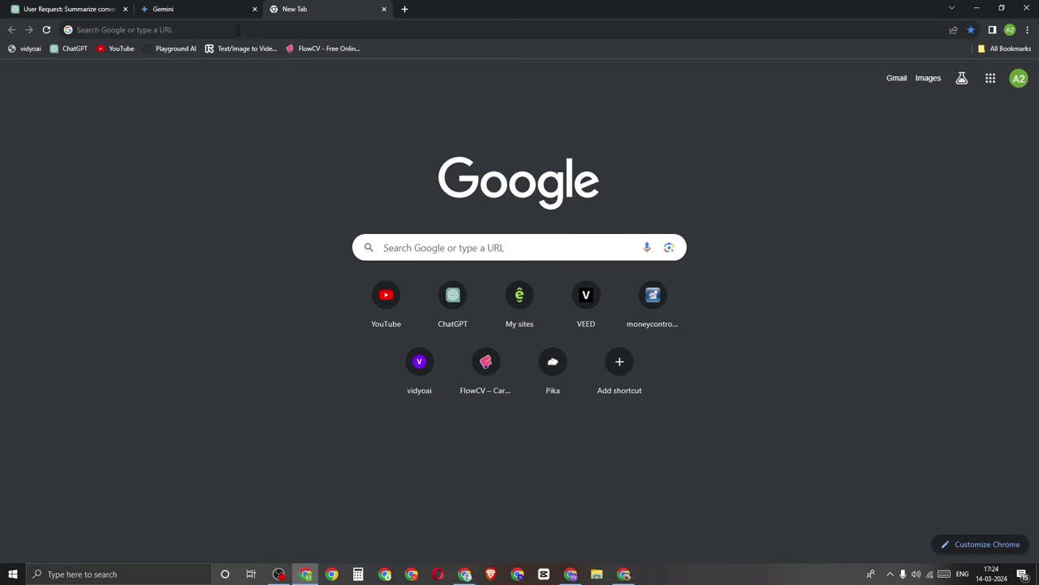
Switch to the Pika website at pika.art and open the library of own generated videos.
left_click(238, 30)
type("pika.art/login")
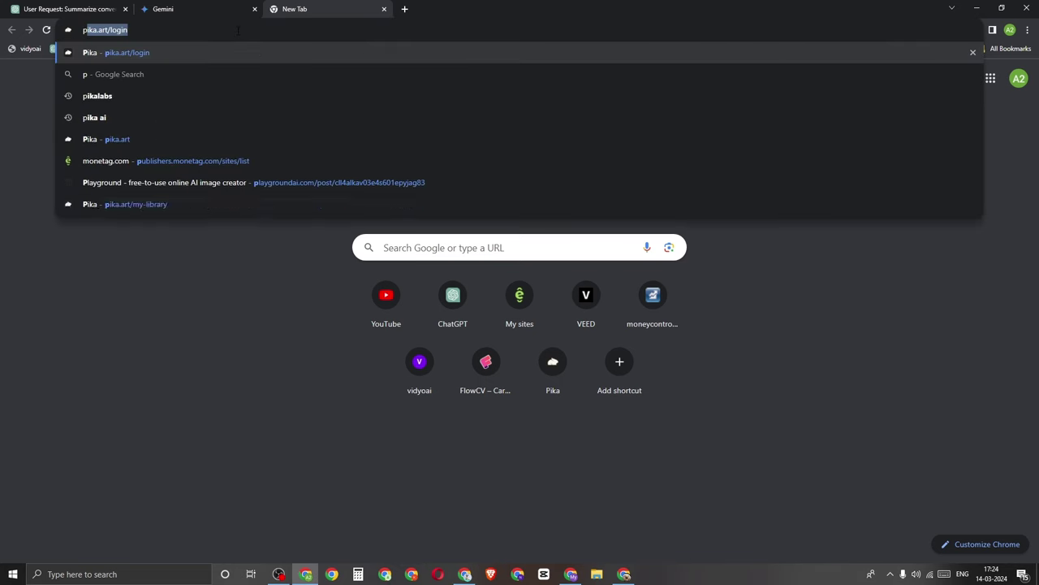
left_click(104, 93)
left_click(111, 123)
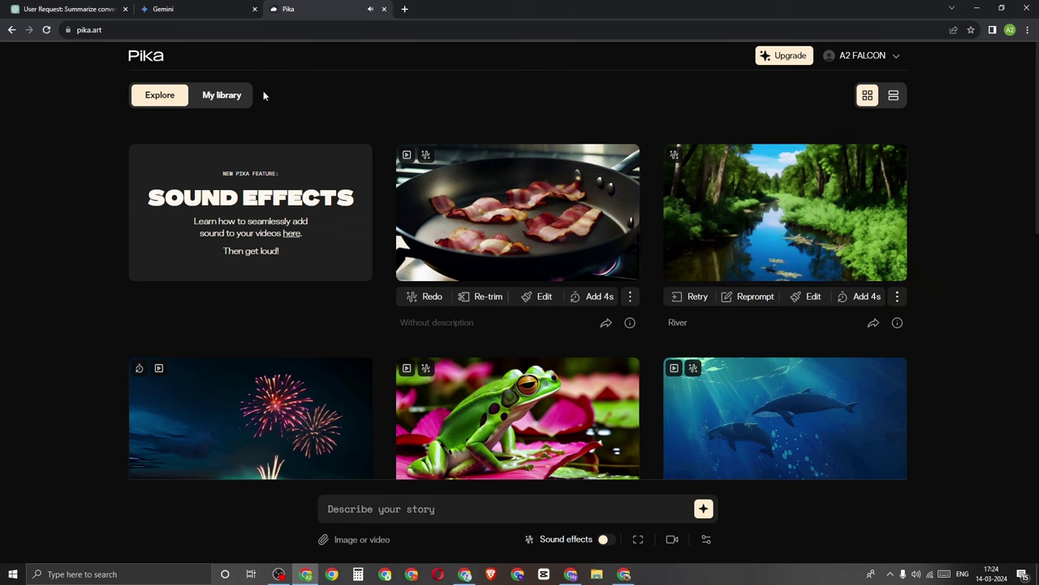
left_click(223, 99)
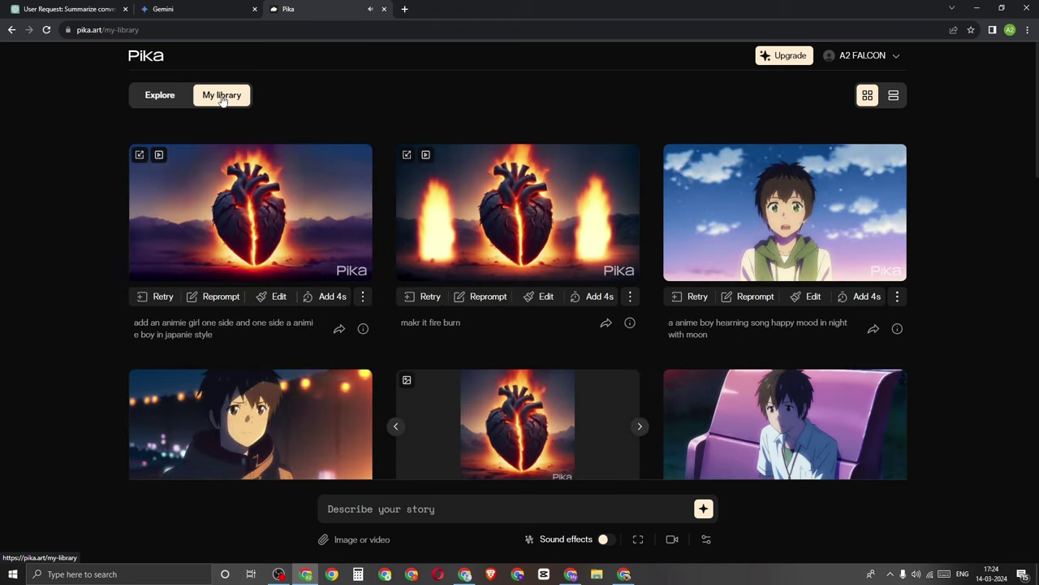
Generate a Pika video from the prompt "generate a girl thinking in night in a park sky fills with star and moon is also visival".
scroll(965, 194, "down", 10)
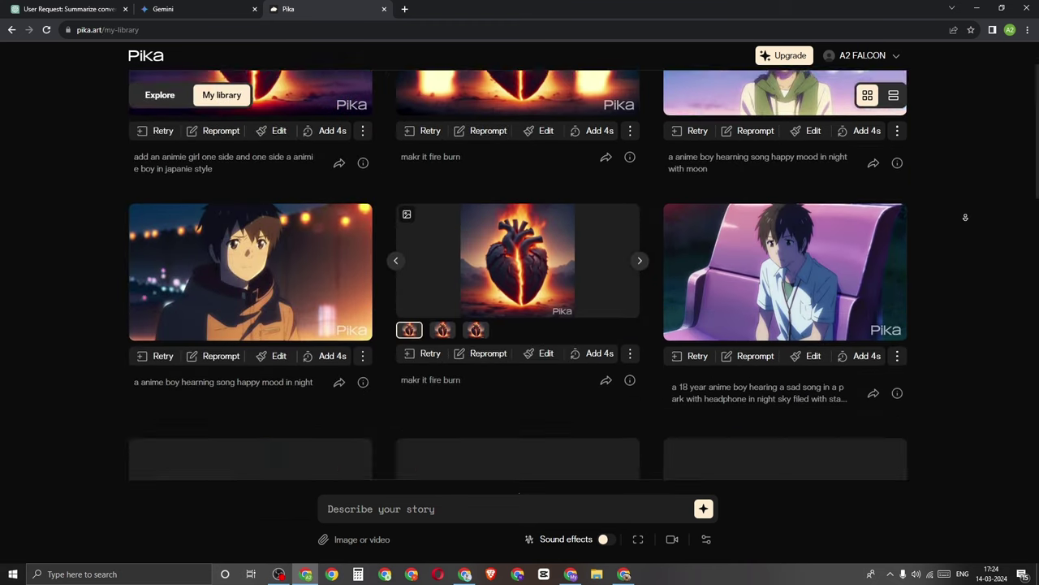
scroll(964, 261, "down", 3)
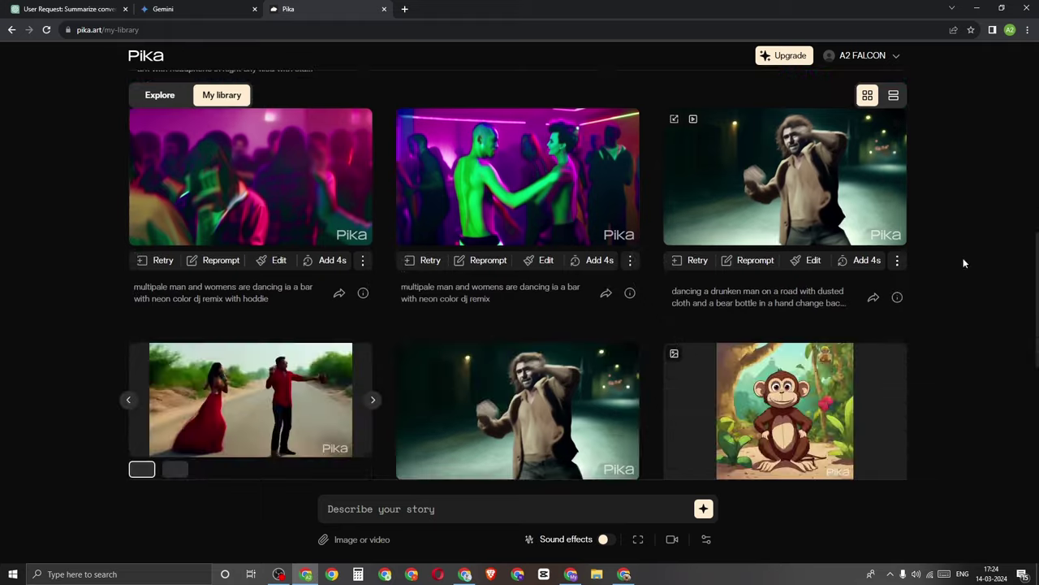
scroll(970, 284, "up", 10)
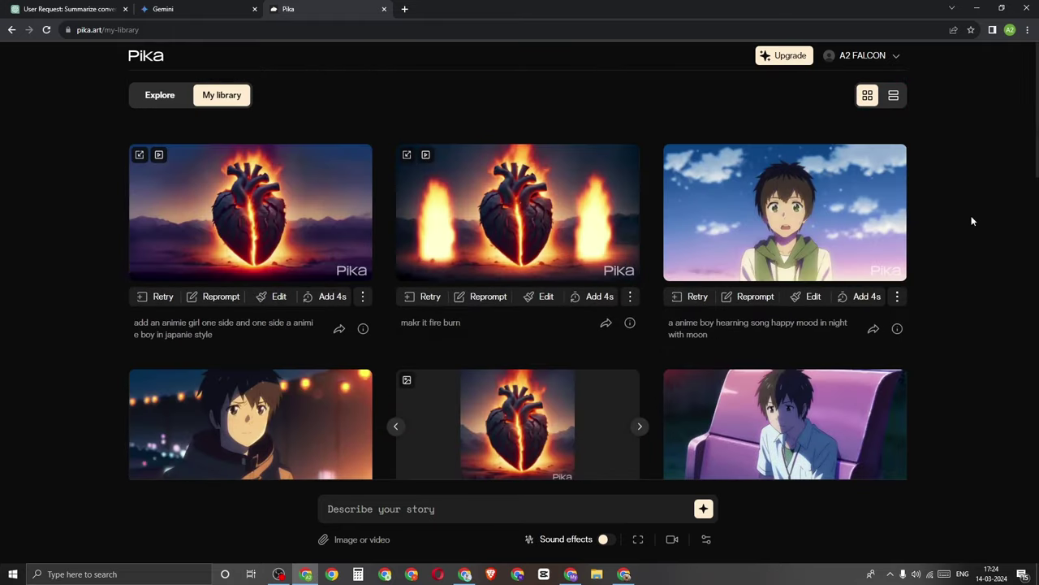
mouse_move(523, 219)
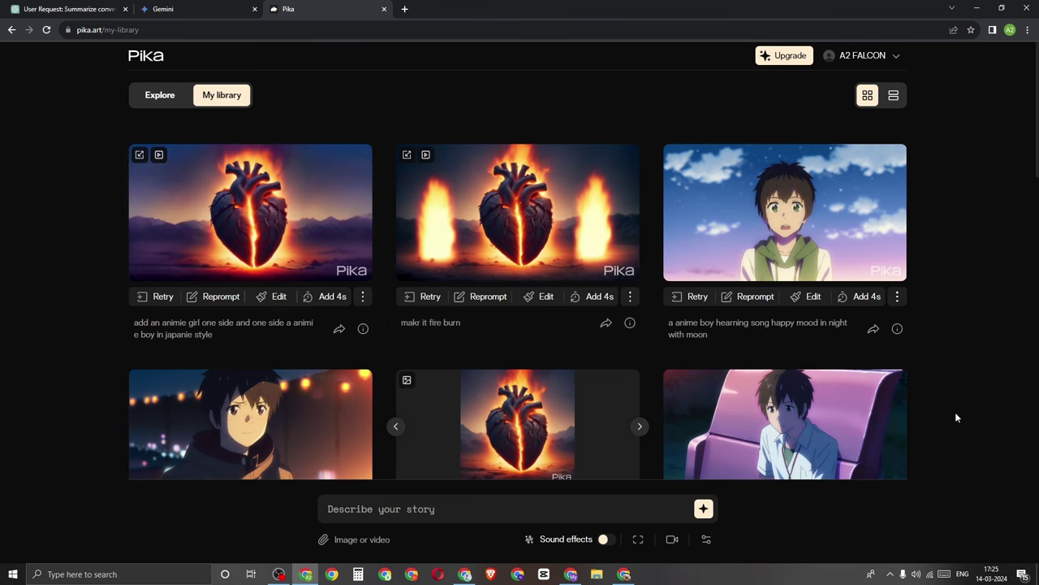
scroll(971, 292, "down", 1)
left_click(435, 509)
type("gem")
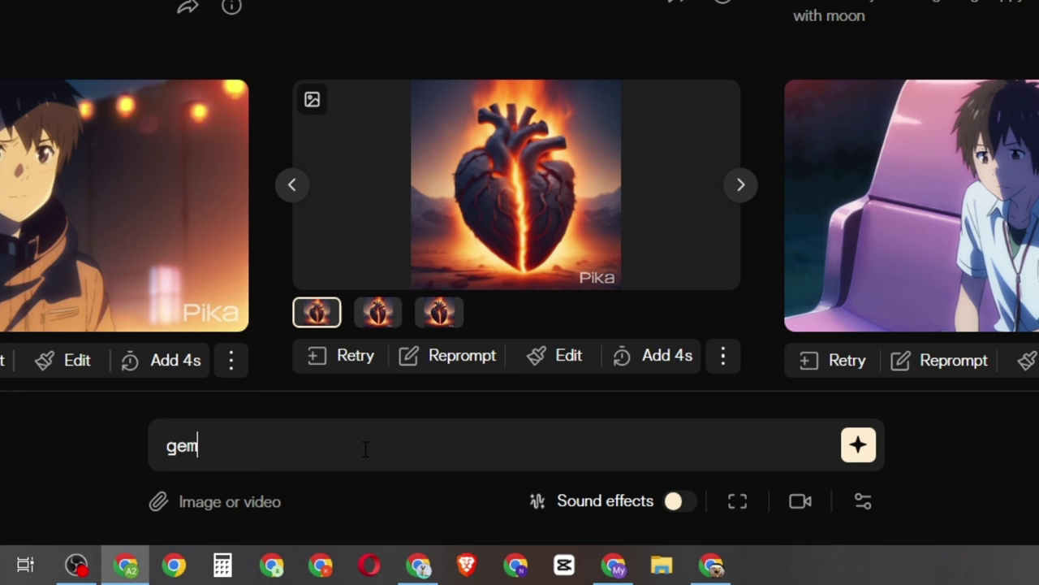
key("BackSpace")
type("nerate a girl thinking in in night in a park sky fills with star and moon is also visio")
key("BackSpace")
type("val")
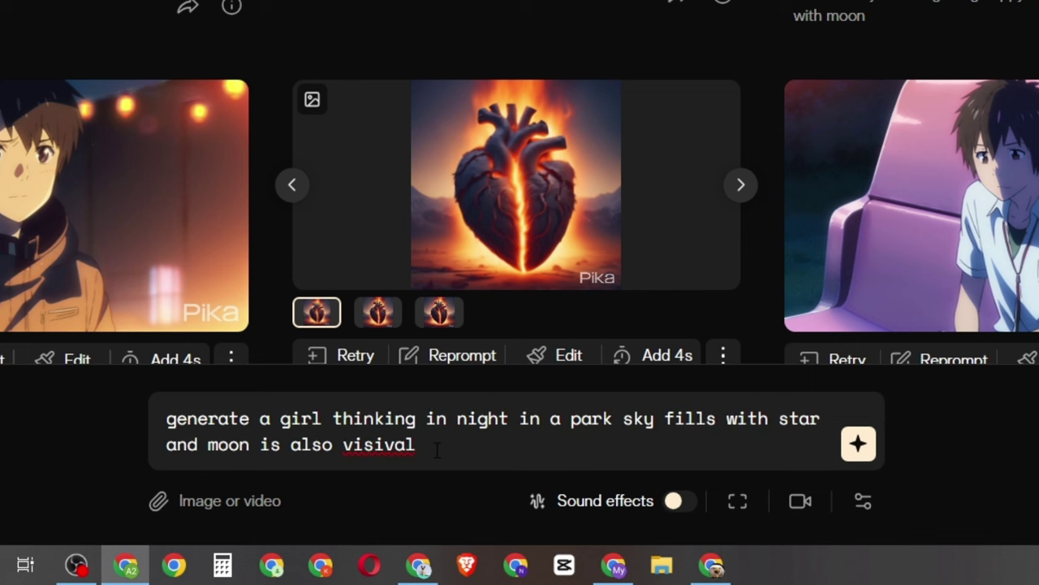
left_click(858, 442)
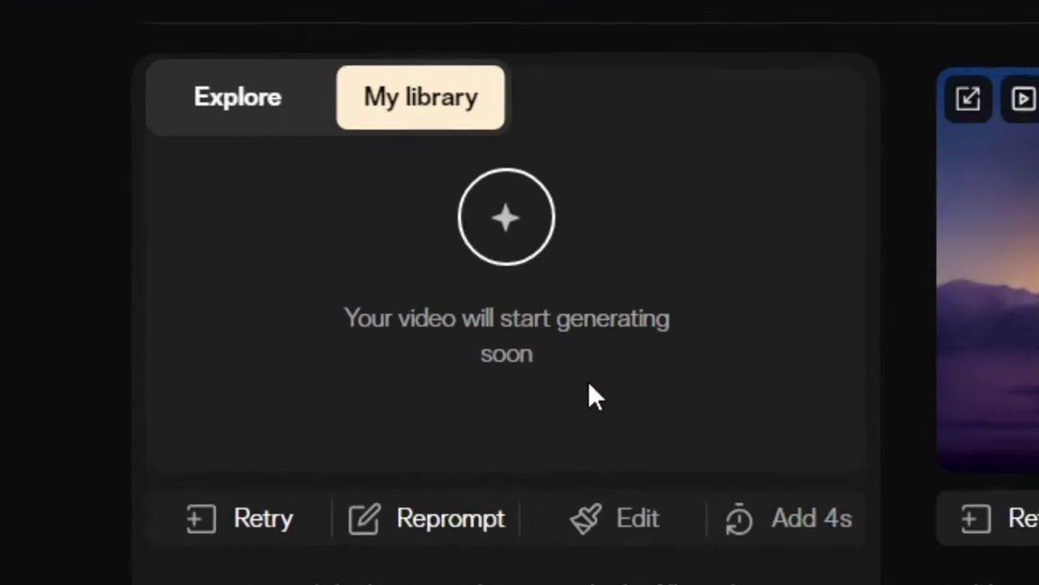
left_click_drag(200, 183, 266, 184)
left_click_drag(574, 333, 708, 361)
left_click(708, 361)
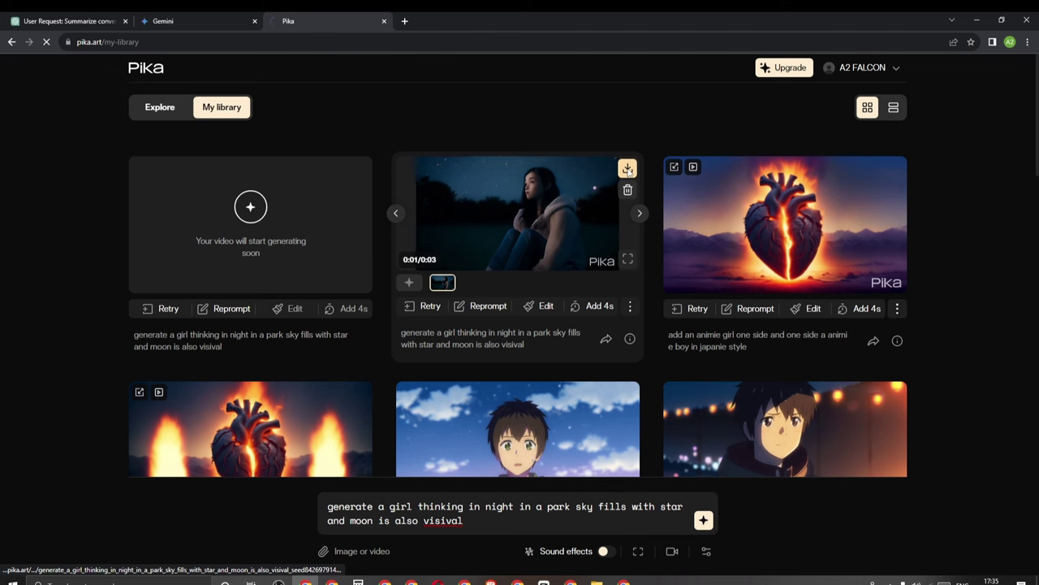
Download the video of the girl in the night park, preview the saved file enlarged and close the player.
left_click(628, 170)
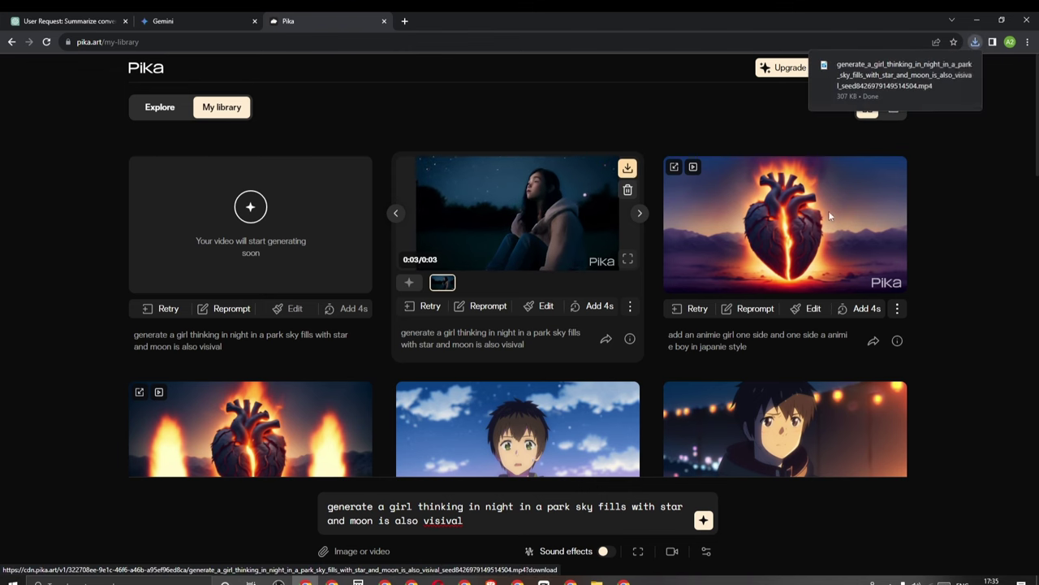
left_click(827, 70)
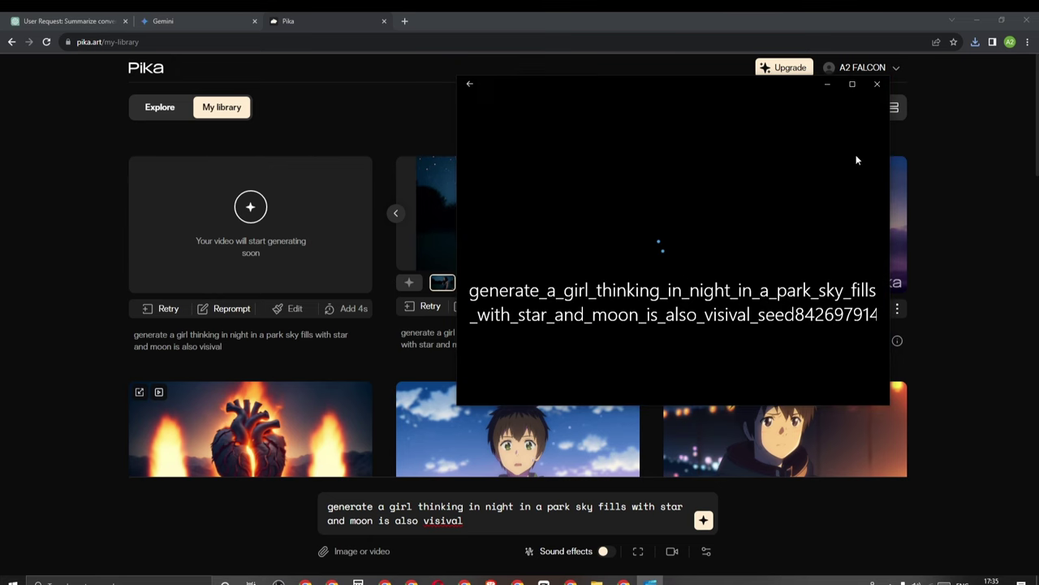
double_click(665, 319)
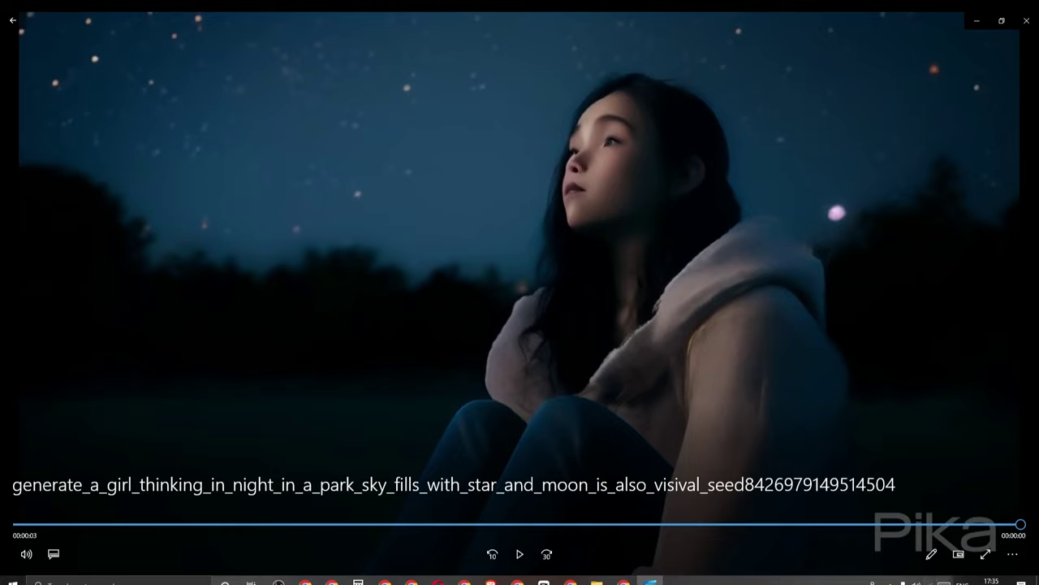
left_click(958, 554)
left_click(1010, 38)
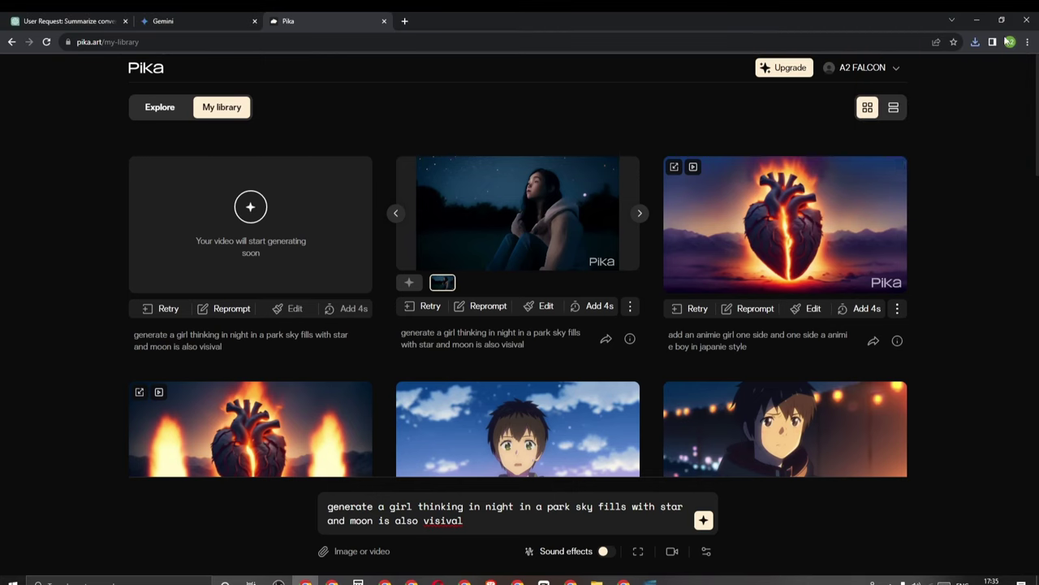
scroll(957, 170, "down", 4)
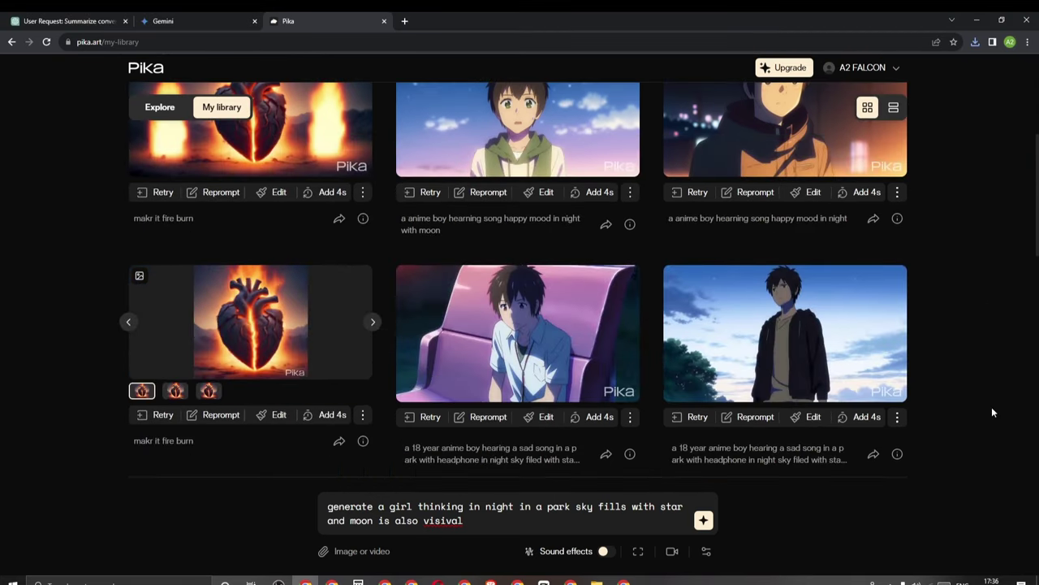
scroll(1025, 377, "up", 4)
left_click(588, 317)
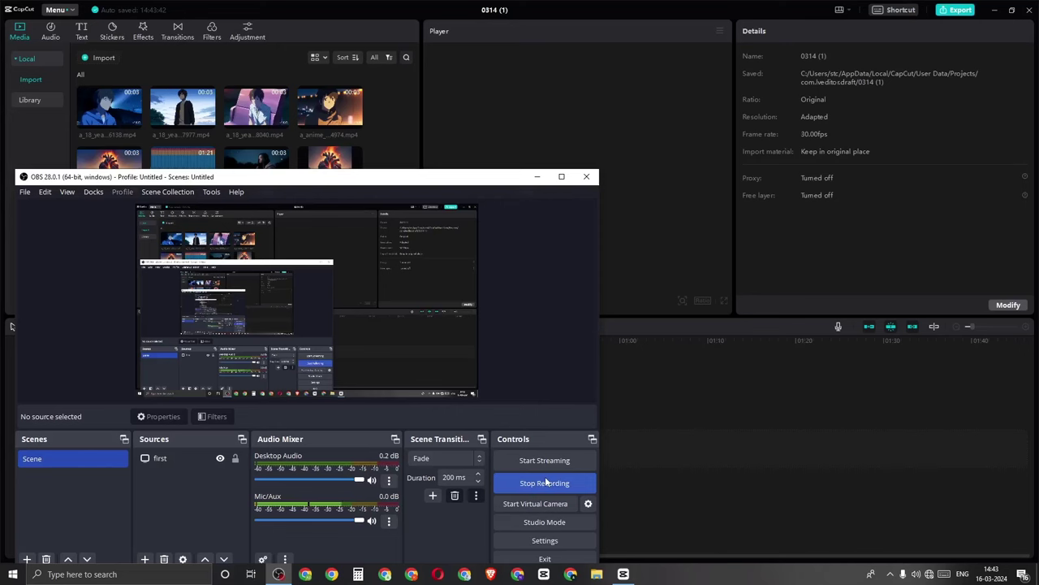
Switch to the CapCut project and place the imported song Aisa Kyon Kiya (1).mp3 at the start of the timeline.
left_click(538, 174)
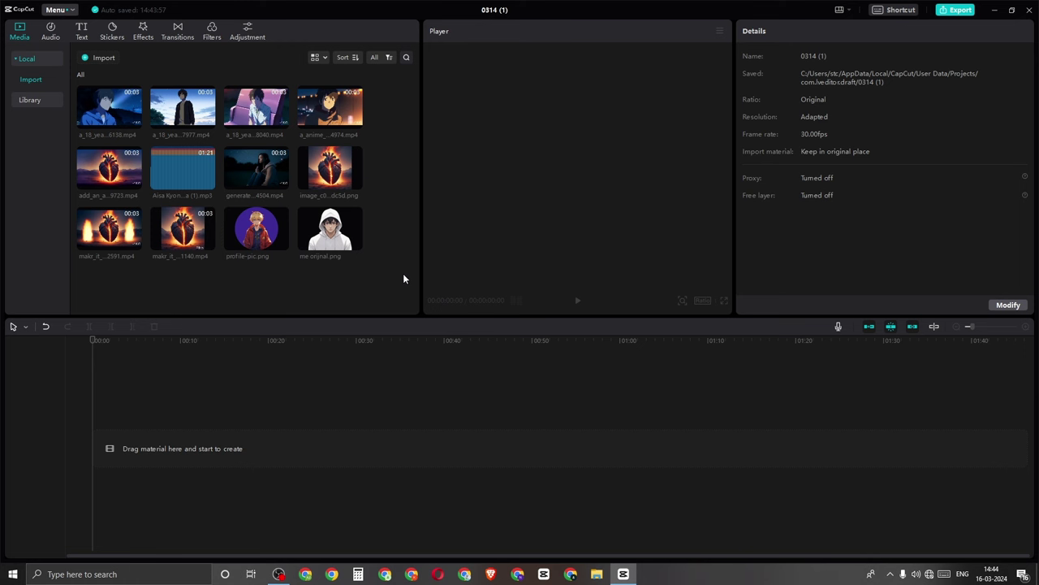
left_click_drag(404, 278, 84, 88)
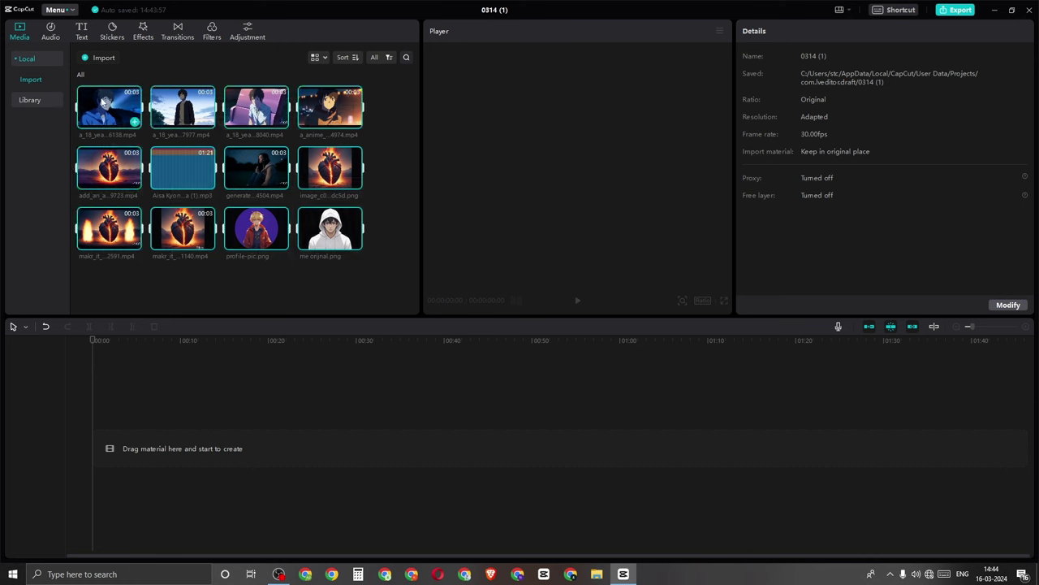
left_click(338, 284)
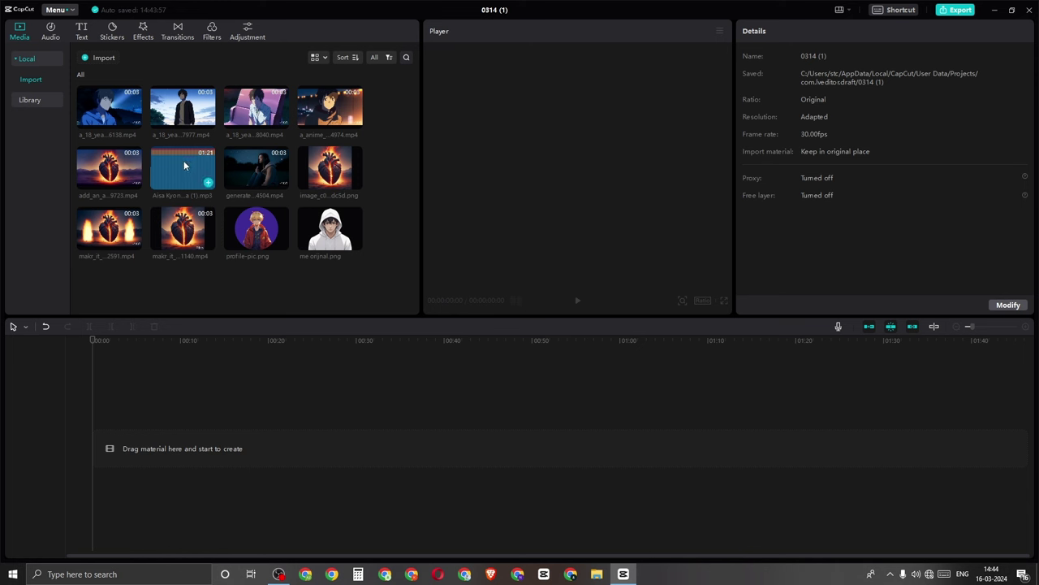
left_click_drag(184, 166, 87, 483)
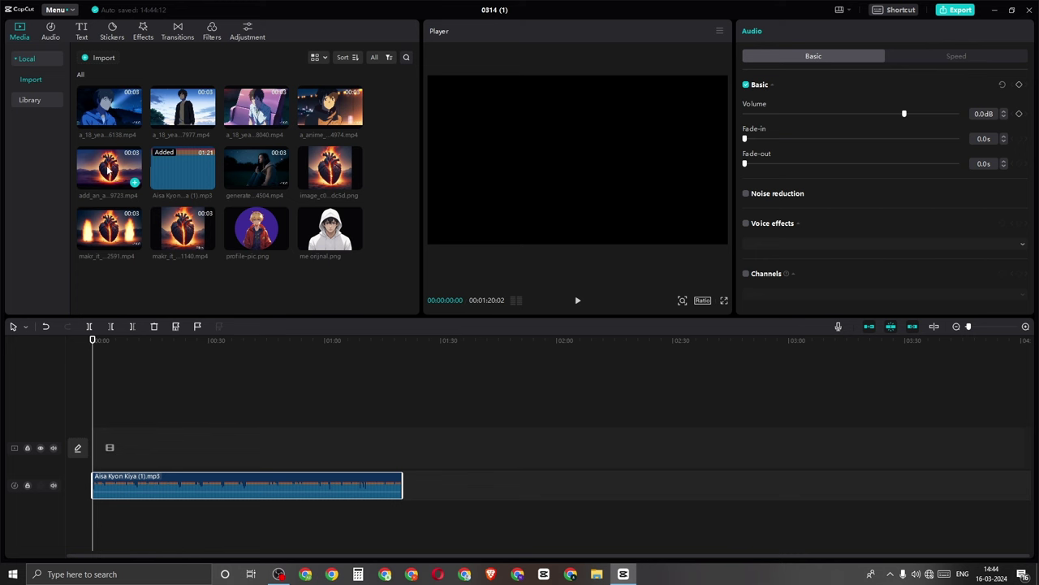
Place the burning heart clip at the start of the video track, add a reversed copy right behind it and play the result.
left_click_drag(110, 169, 119, 452)
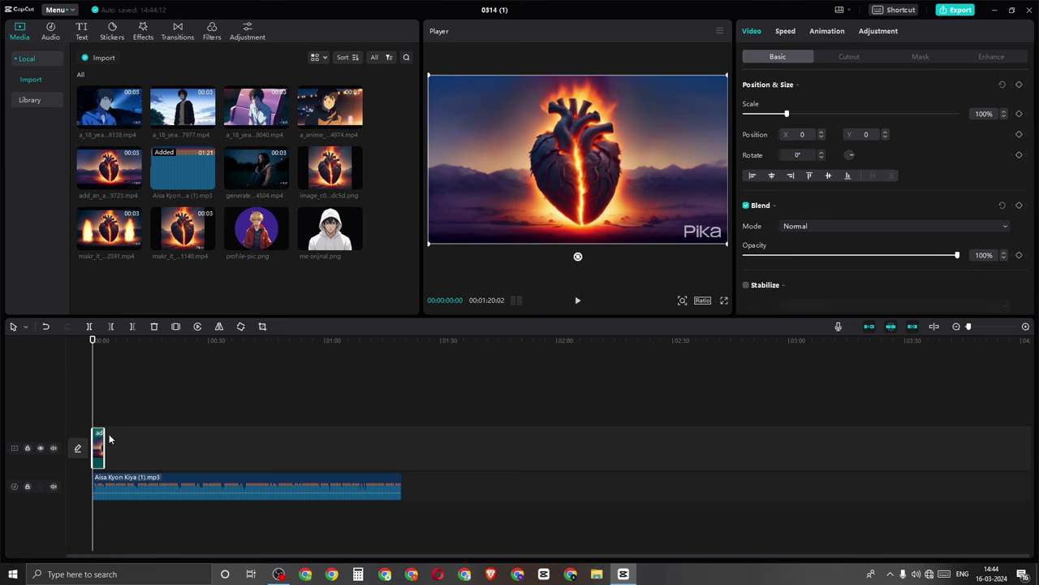
mouse_move(109, 438)
left_mouse_down()
mouse_move(103, 416)
mouse_move(113, 455)
left_mouse_up()
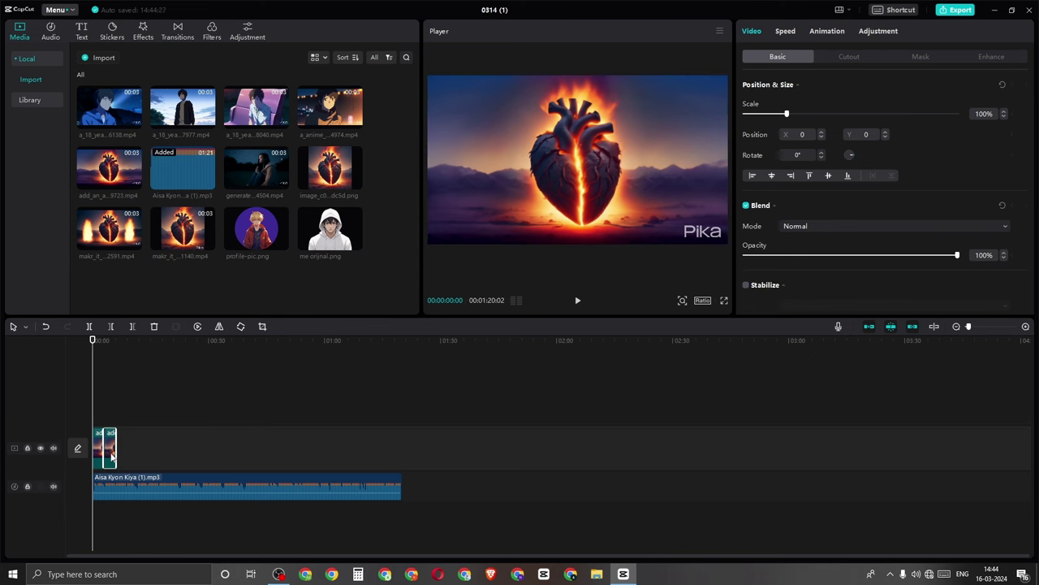
left_click(197, 329)
left_click(577, 302)
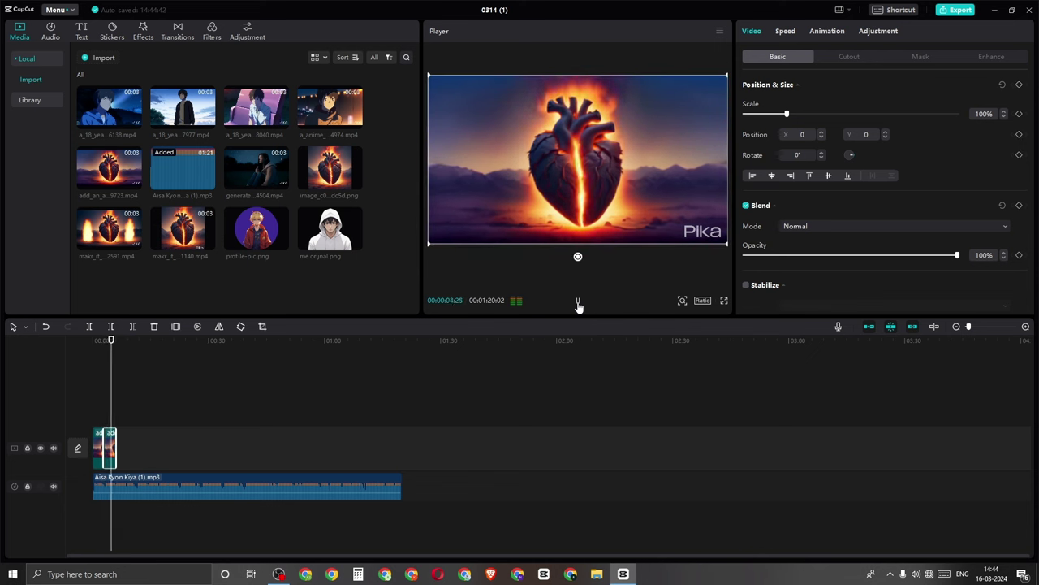
left_click(577, 302)
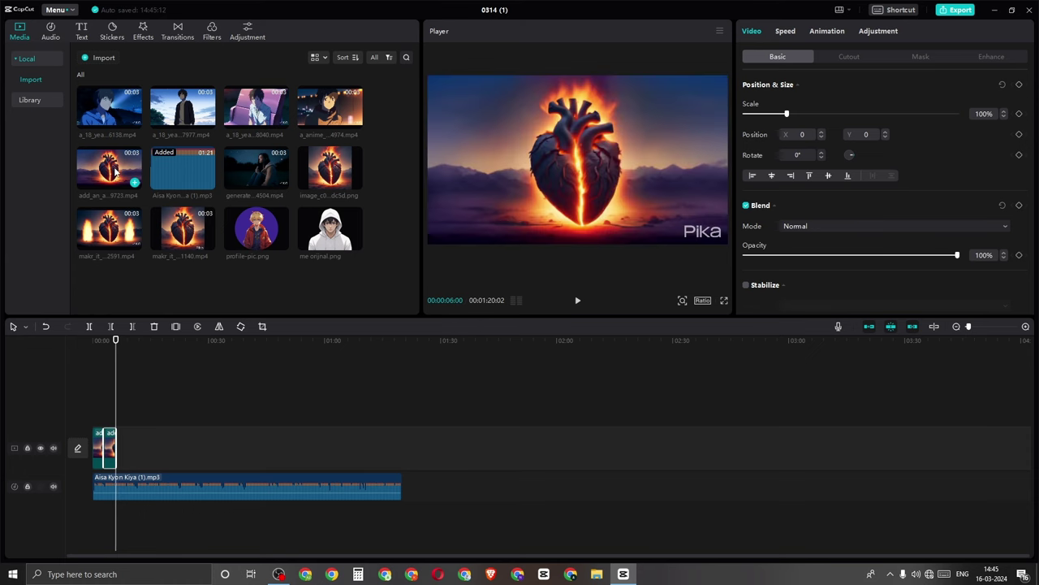
Append the blue-hoodie boy clip and the pink-bench boy clip to the video track, each followed by a reversed copy.
left_click(136, 122)
left_click(282, 122)
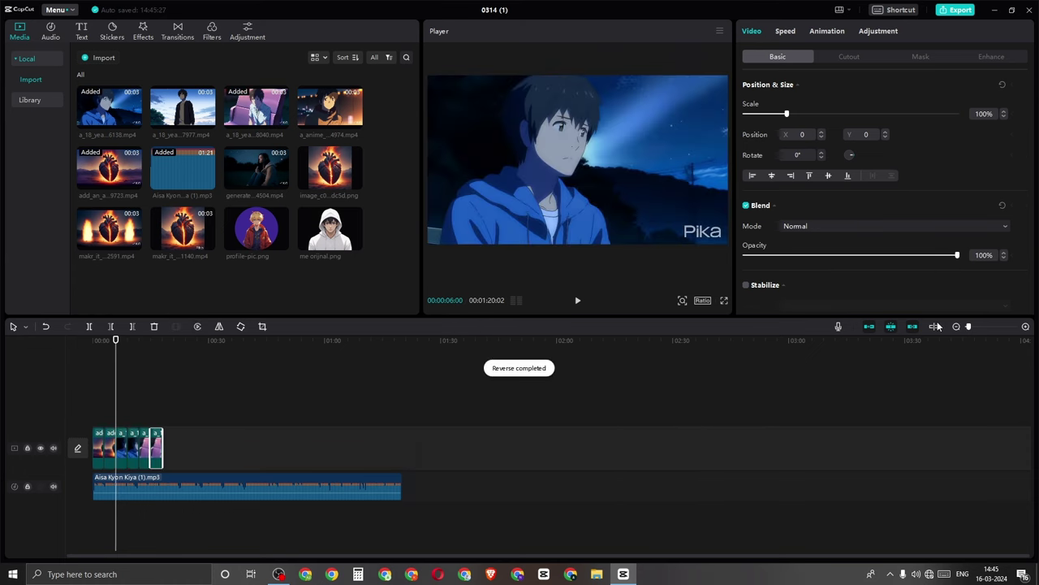
key("shift+z")
Add a 1.1 s Black Fade transition between the heart clips and the blue-hoodie boy clips and play it back.
left_click(177, 31)
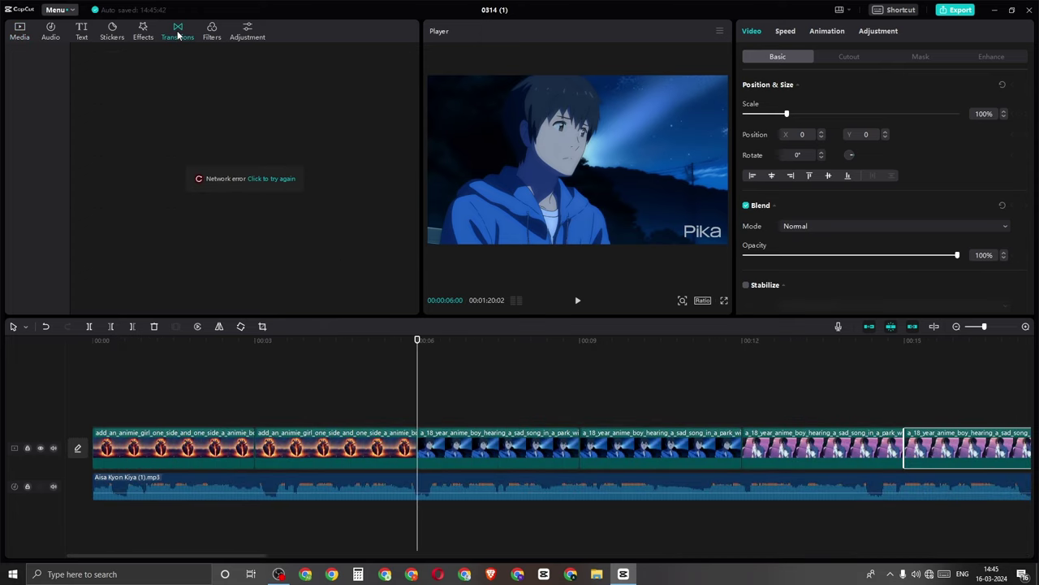
left_click(928, 574)
left_click(967, 319)
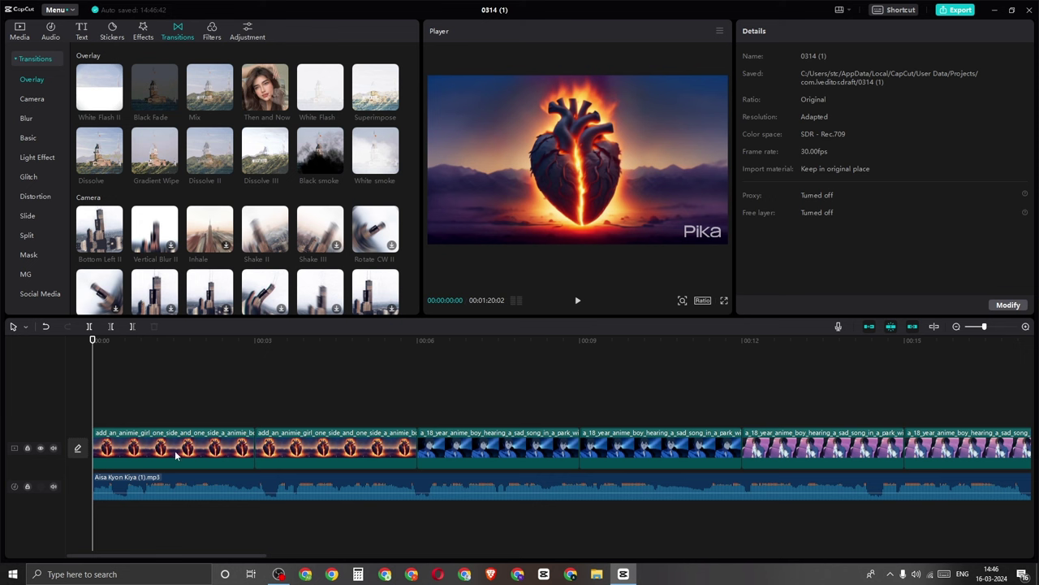
left_click(412, 400)
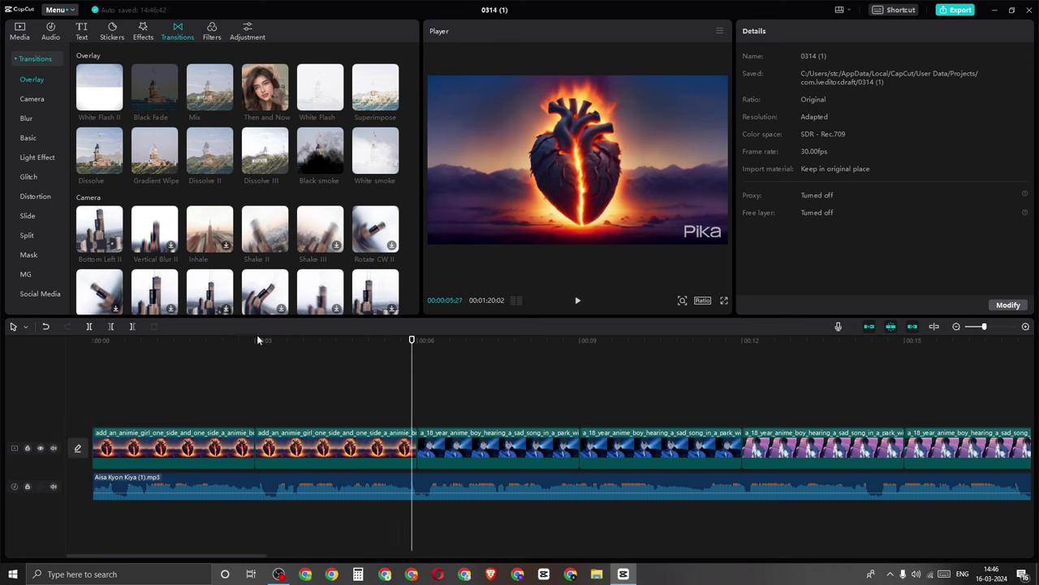
left_click_drag(161, 86, 444, 453)
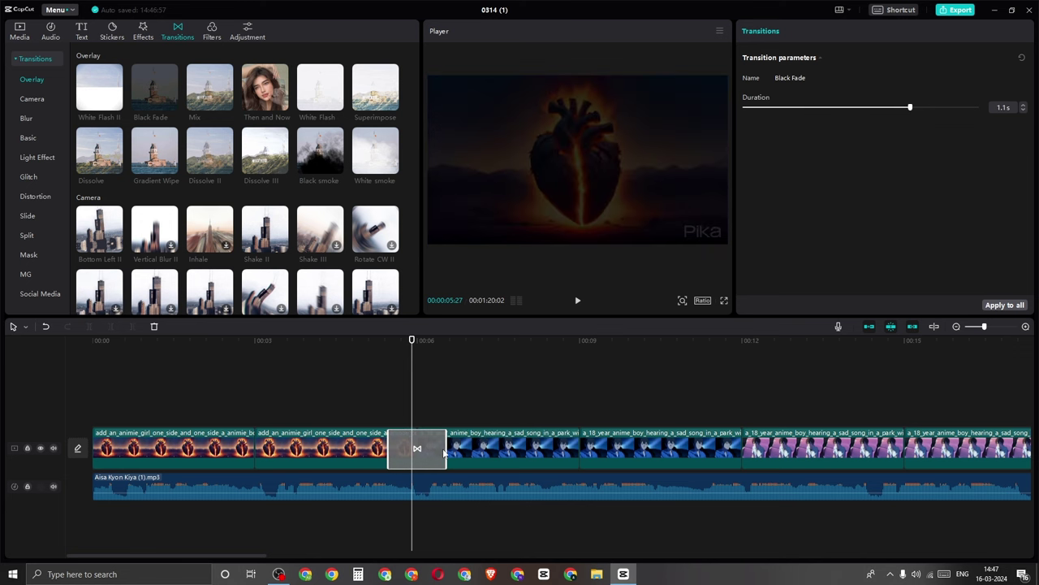
left_click_drag(410, 384, 328, 388)
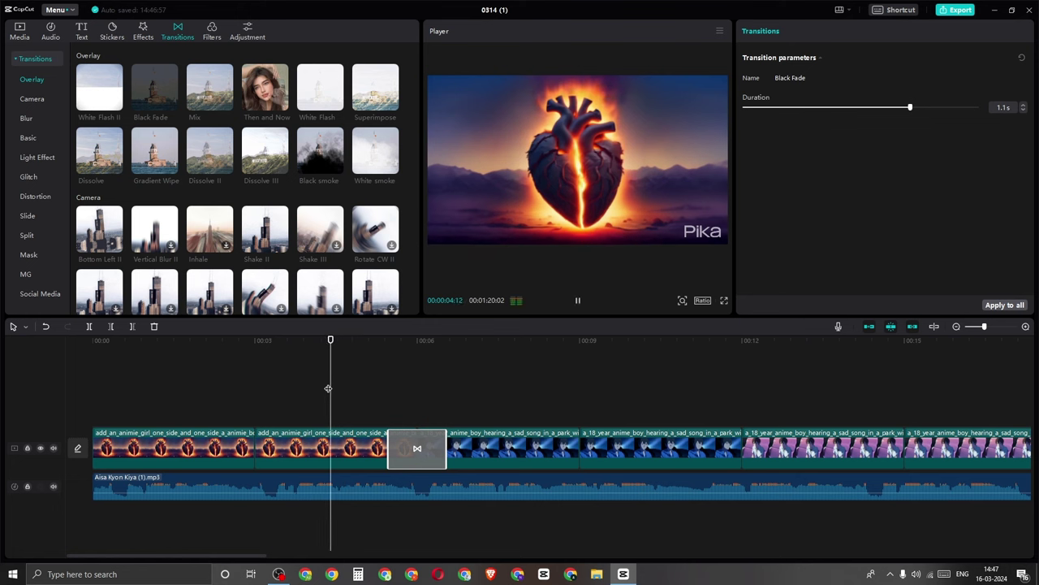
key("space")
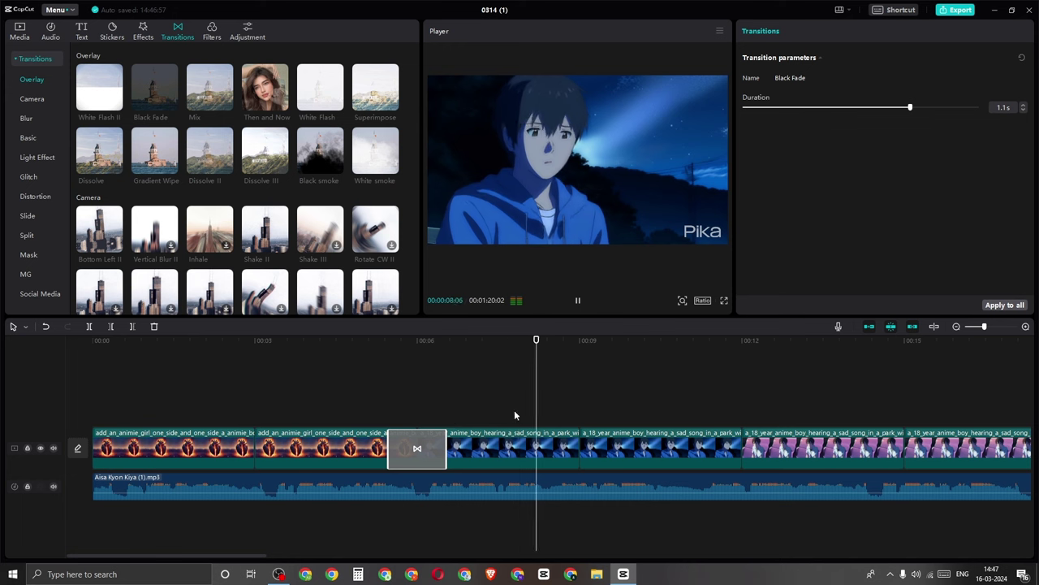
key("space")
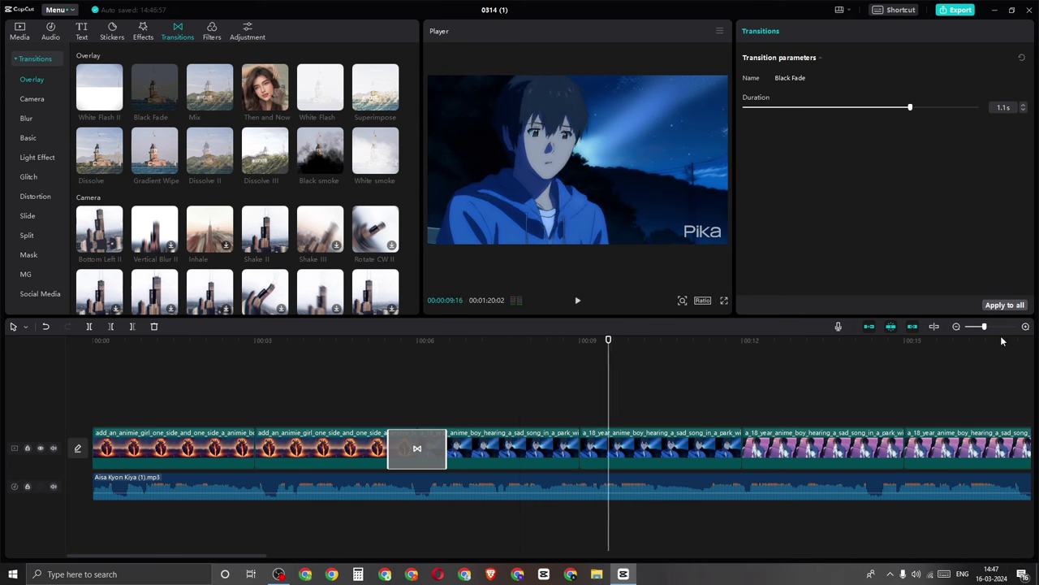
Add a transition at the cut between the blue-hoodie boy clips and the pink-bench boy clips.
left_click_drag(984, 328, 981, 329)
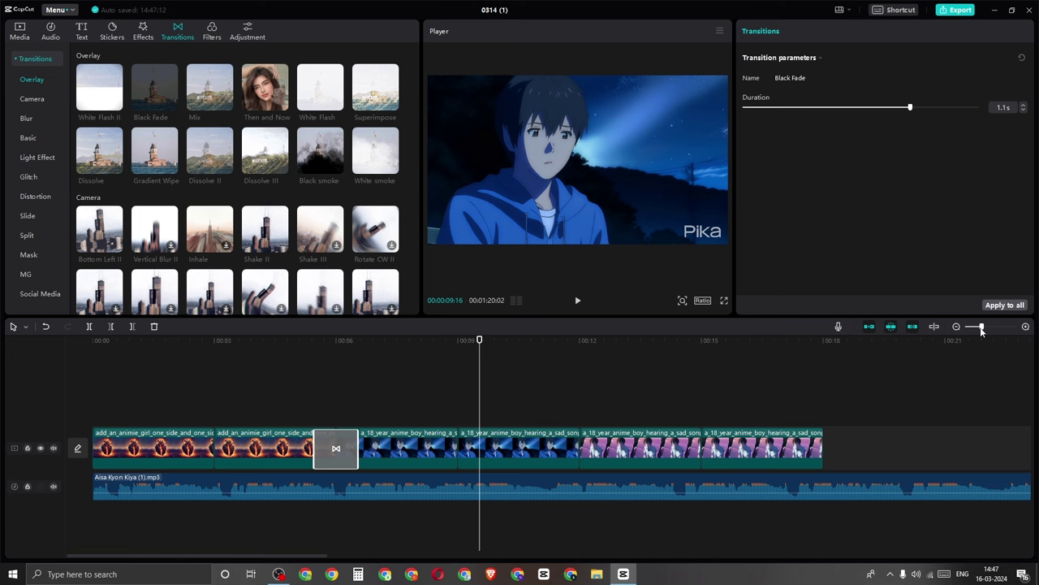
left_click_drag(980, 329, 972, 330)
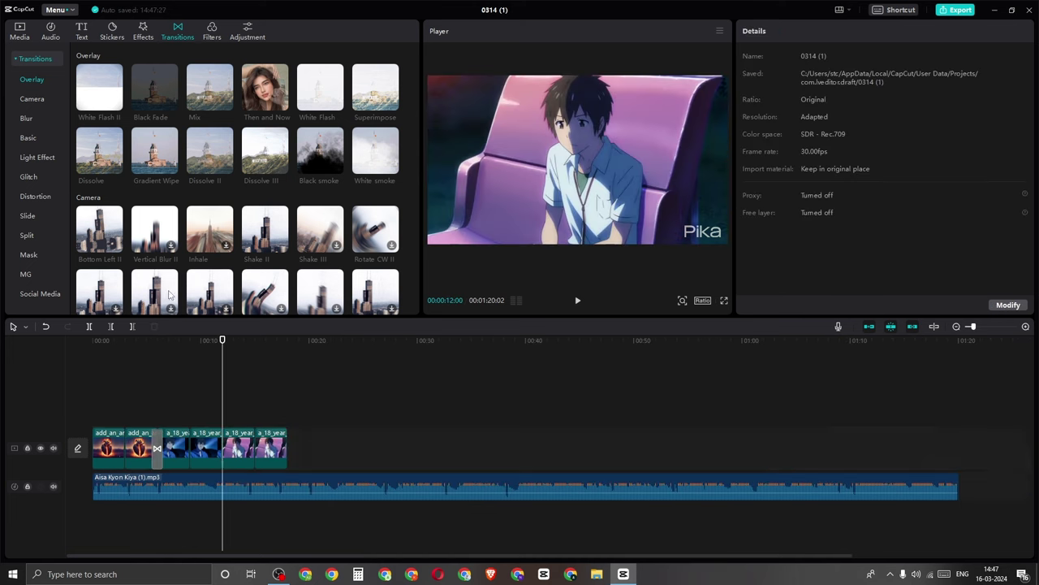
left_click(222, 446)
Copy all the video clips with their transitions and paste the set directly behind the last clip.
left_click(295, 449)
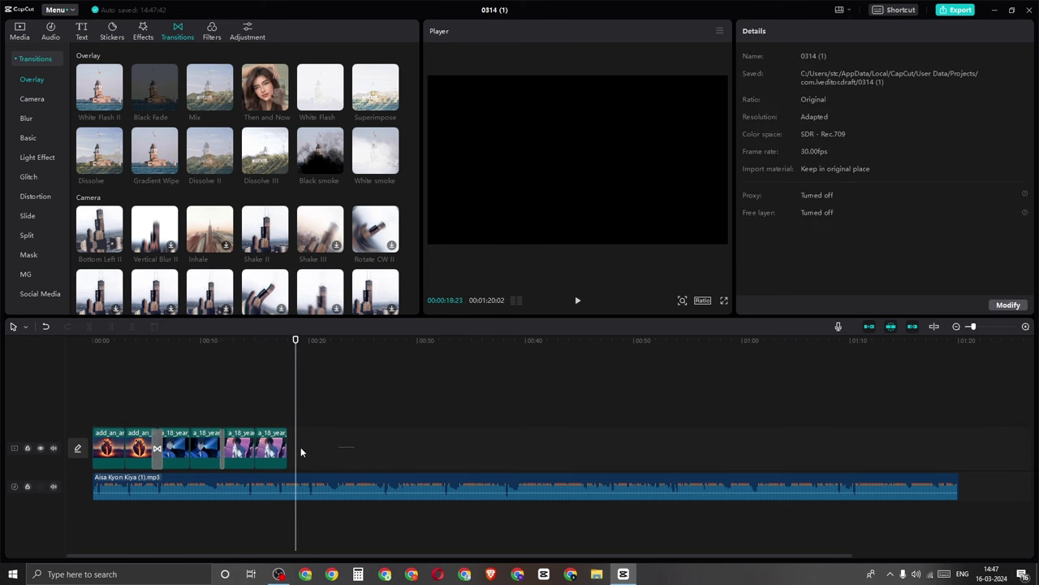
left_click_drag(301, 451, 104, 449)
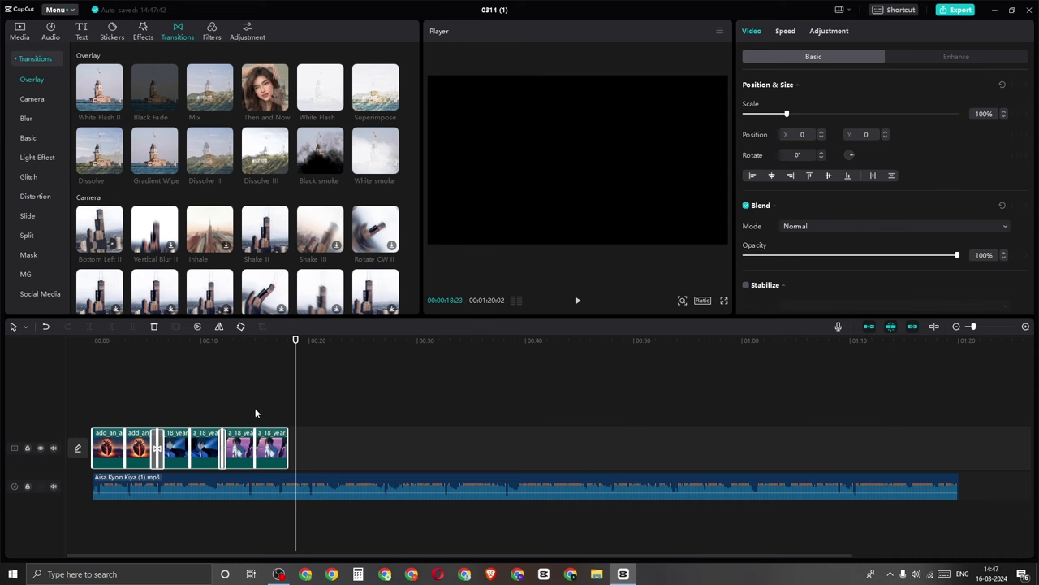
key("ctrl+c")
key("ctrl+v")
left_click_drag(316, 411, 309, 453)
left_click(283, 424)
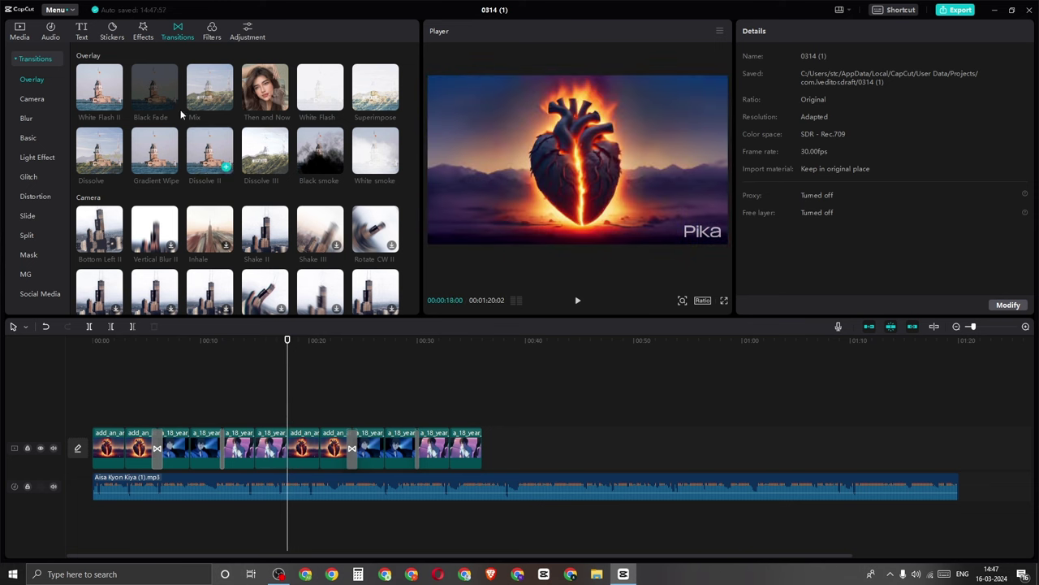
Add a transition where the first clip set meets its pasted copy and lengthen it.
left_click(286, 447)
left_click_drag(294, 449, 317, 449)
left_click(237, 448)
left_click(983, 326)
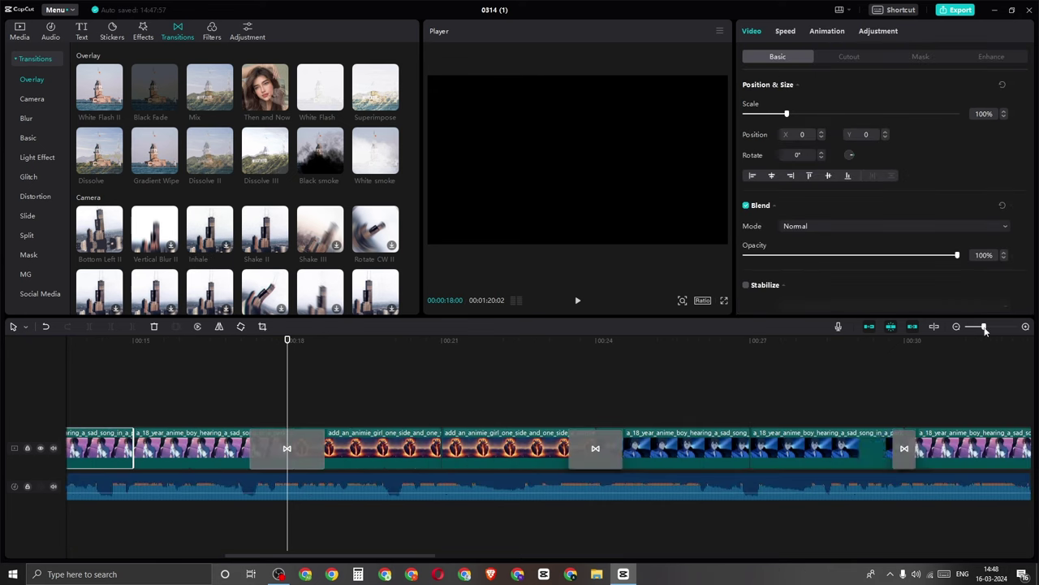
left_click(986, 338)
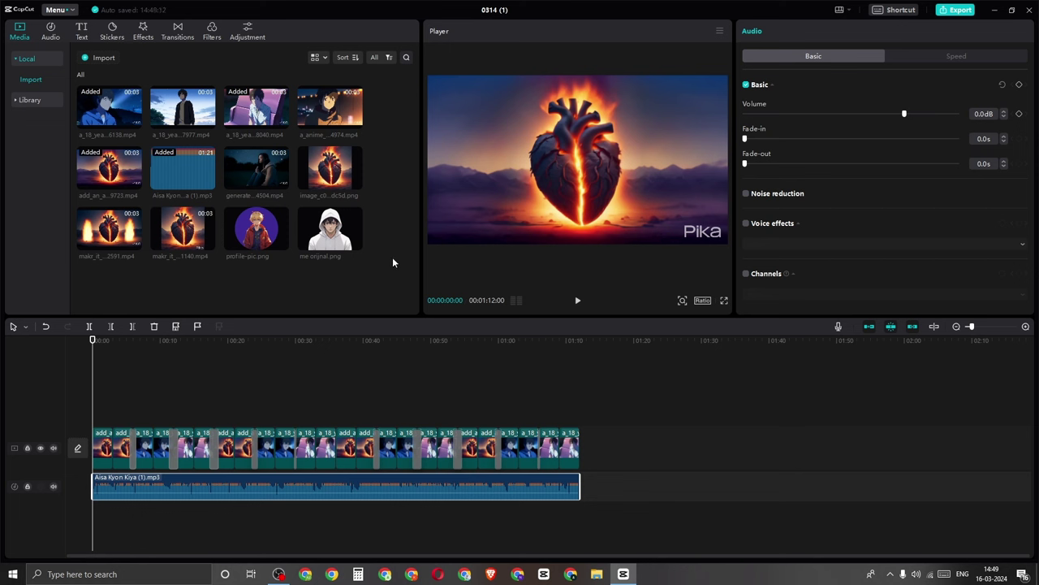
Overlay me orijnal.png across the full 1:12 timeline, shrunk and placed over the Pika watermark in the frame's lower-right corner.
left_click_drag(329, 232, 92, 408)
left_click_drag(126, 406, 578, 421)
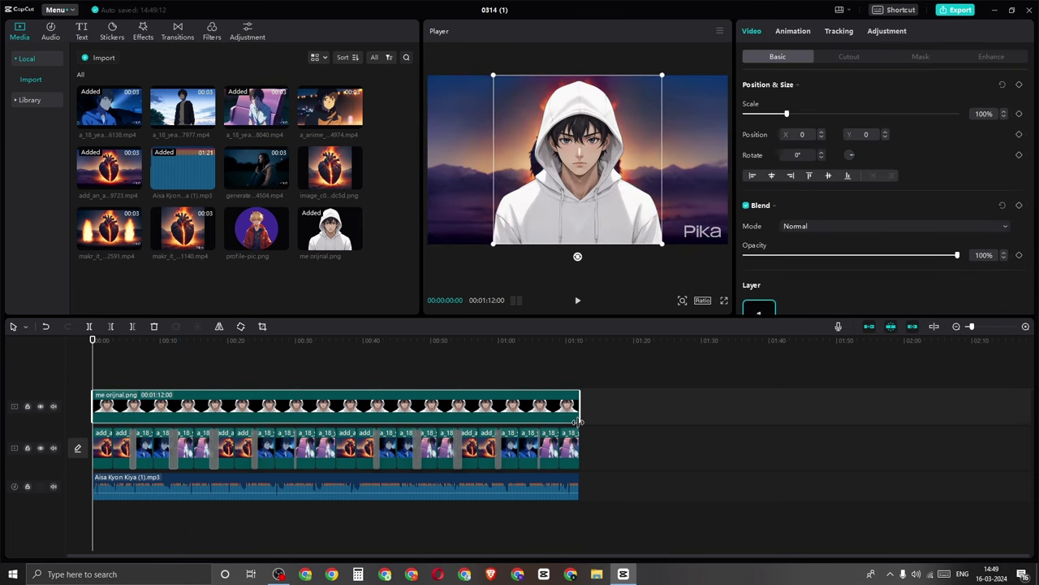
left_click_drag(661, 244, 610, 213)
left_click_drag(583, 174, 708, 208)
left_click(590, 213)
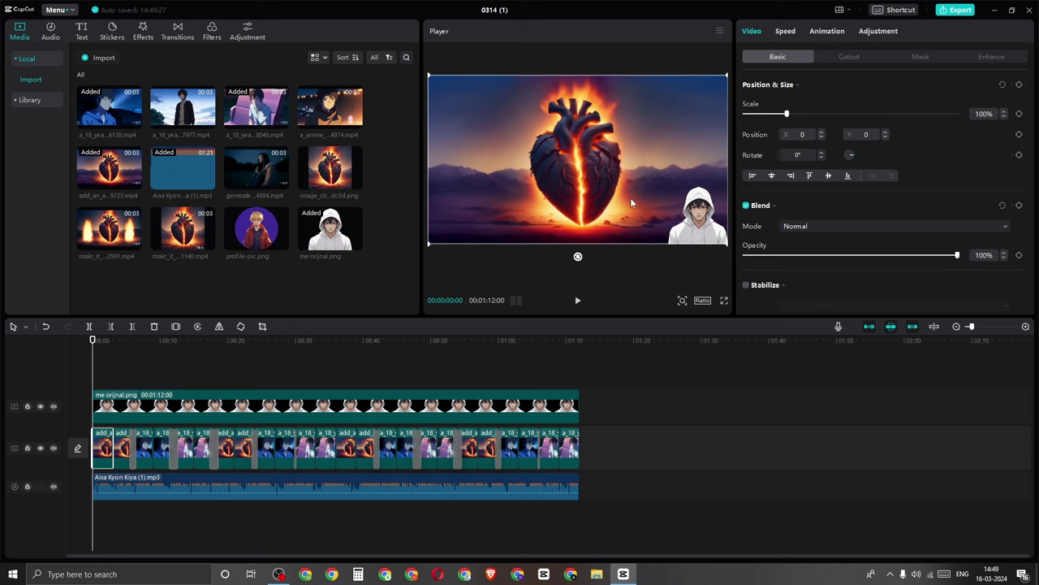
left_click(279, 574)
left_click(541, 483)
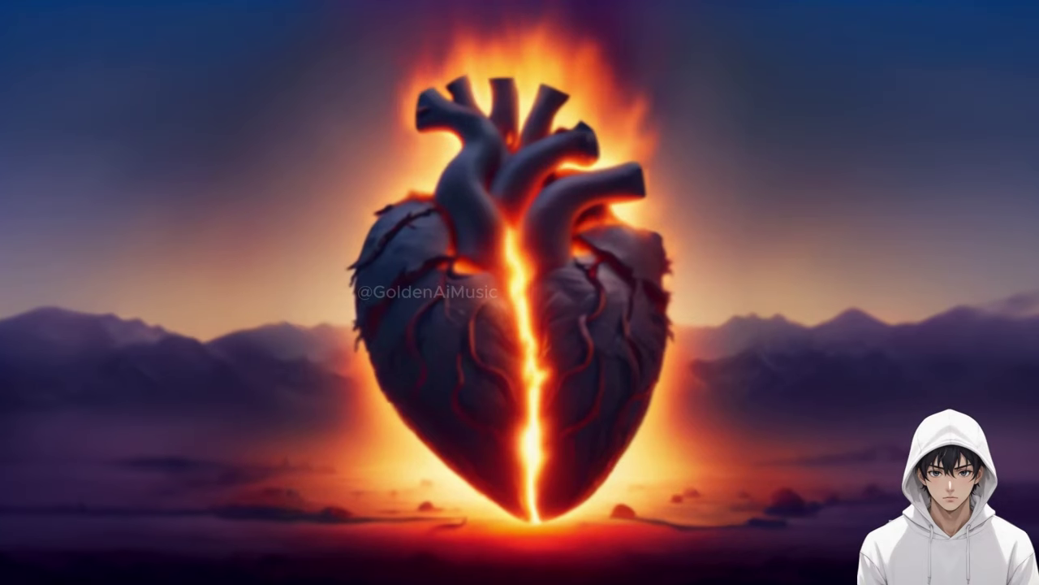